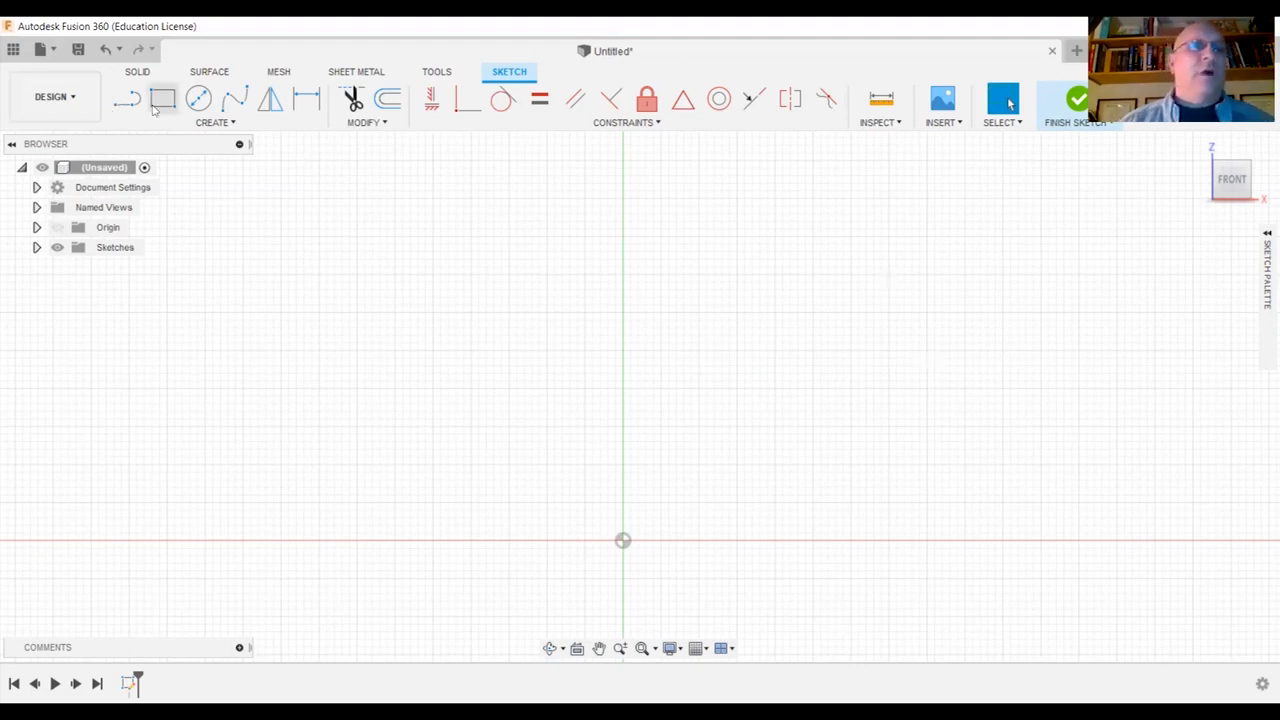
- Sketch a stepped profile of stacked rectangles with a rounded top at the vertical axis, plus a separate slanted thin rectangle above it
left_click(162, 101)
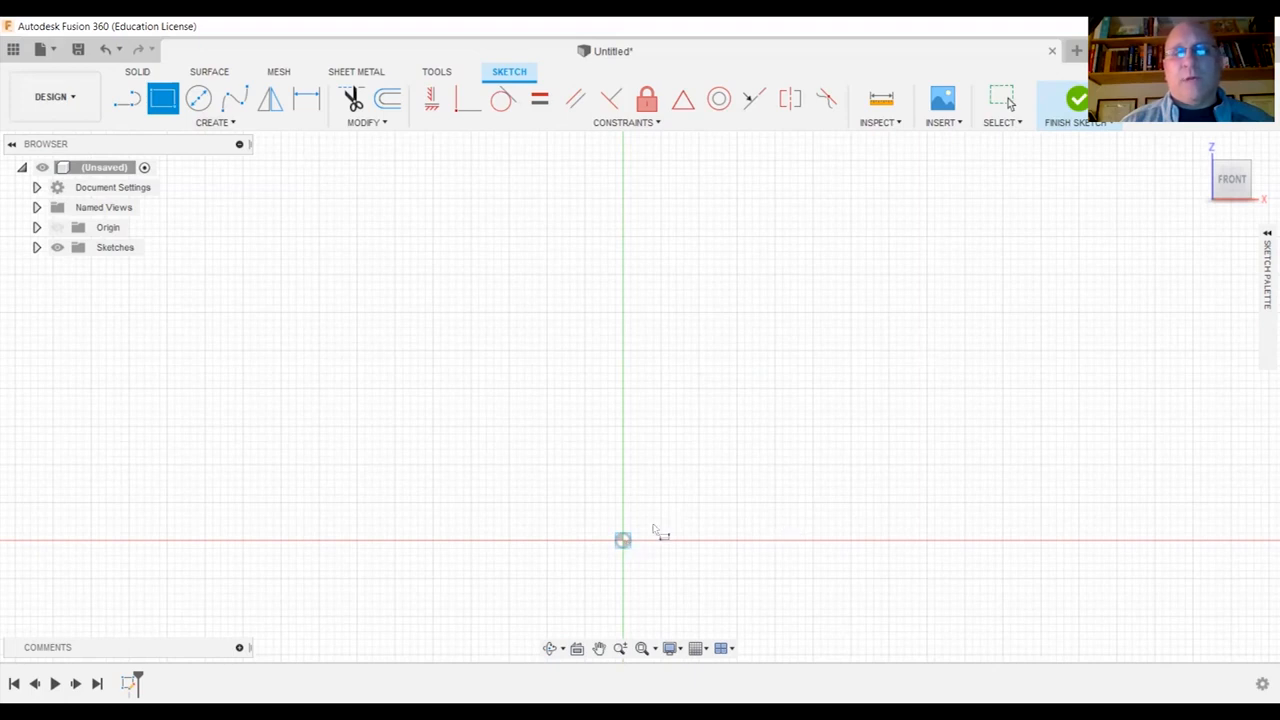
left_click(626, 519)
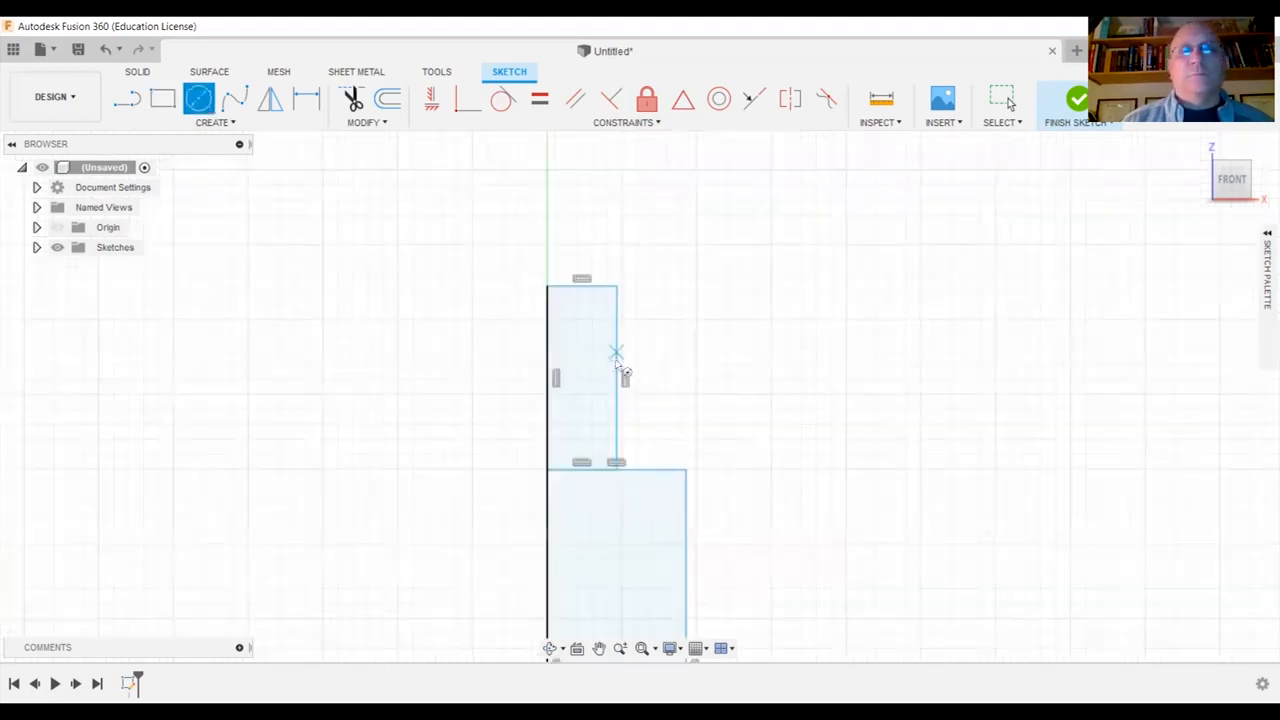
left_click(616, 361)
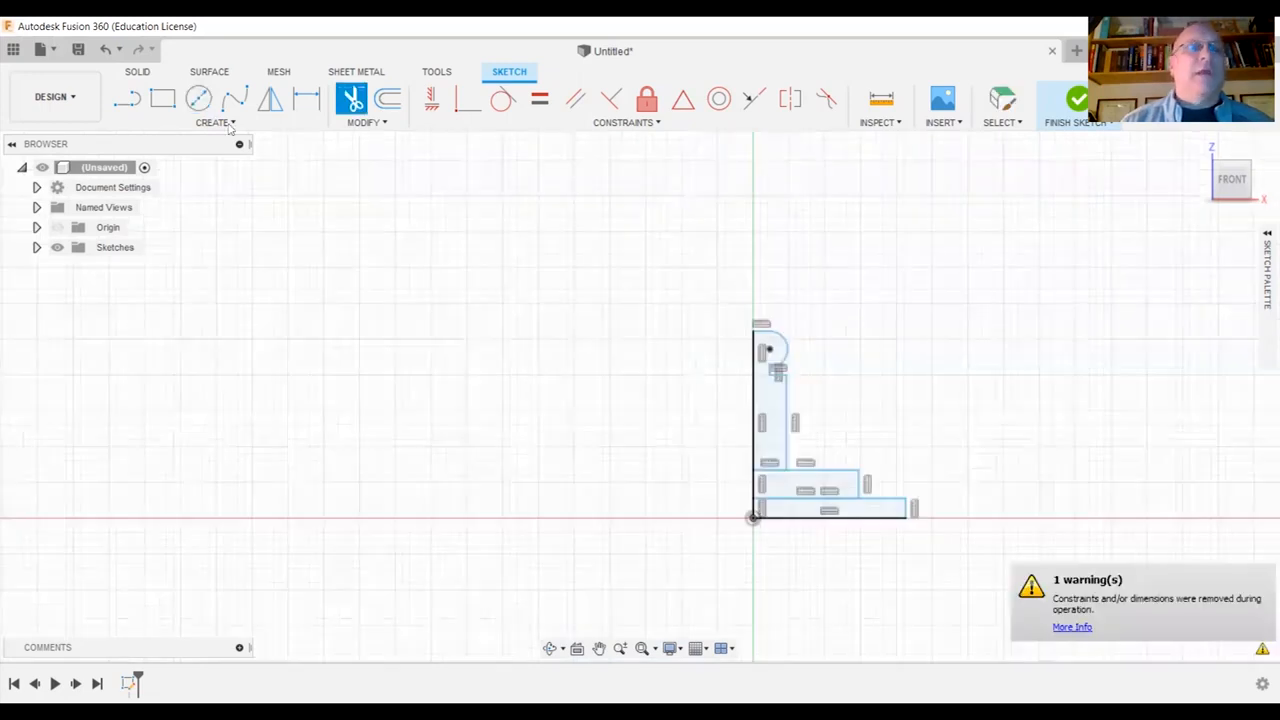
left_click(231, 122)
mouse_move(240, 162)
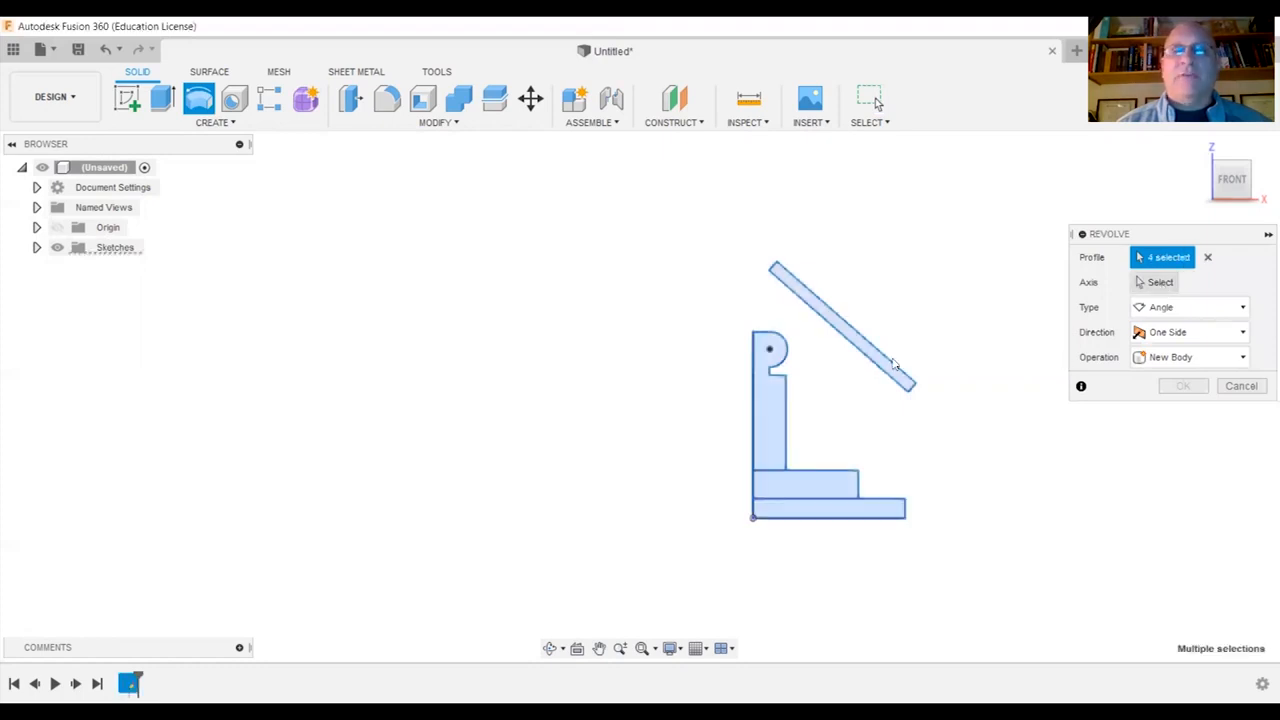
- Revolve the four selected profiles 360 degrees about the vertical axis as a new body and orbit around the result
left_click(1155, 283)
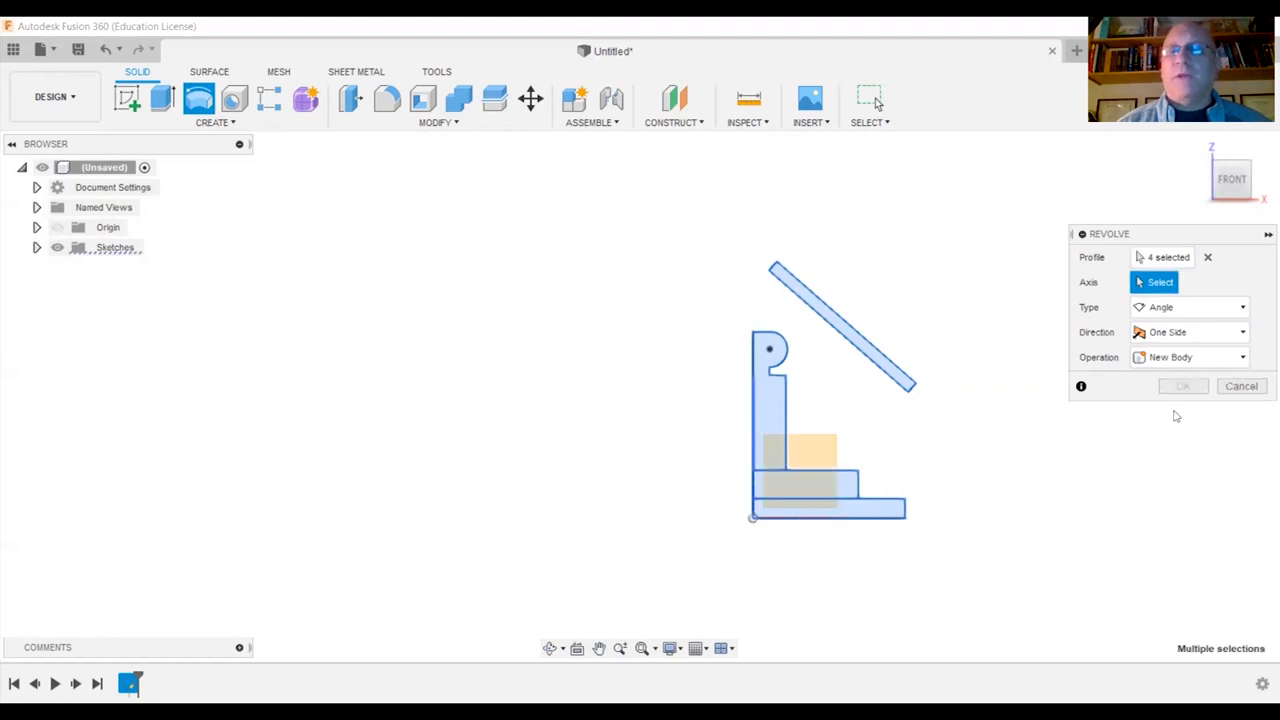
left_click(1175, 412)
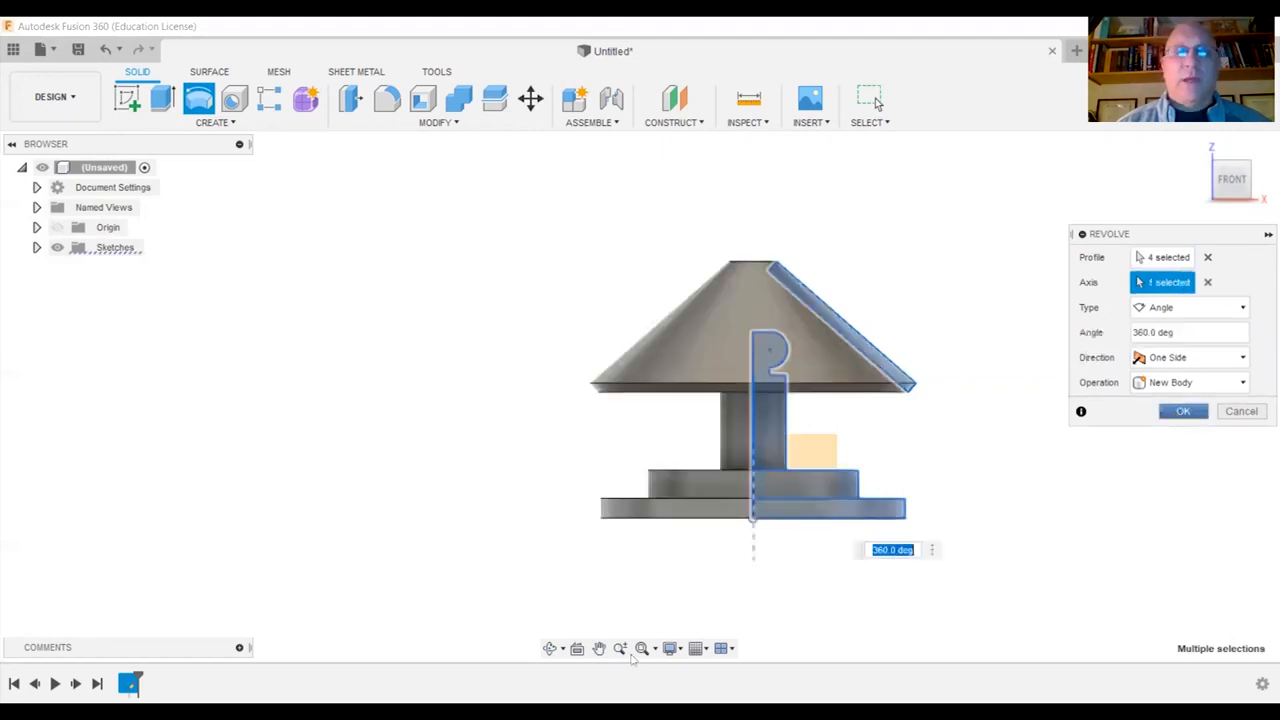
left_click(550, 649)
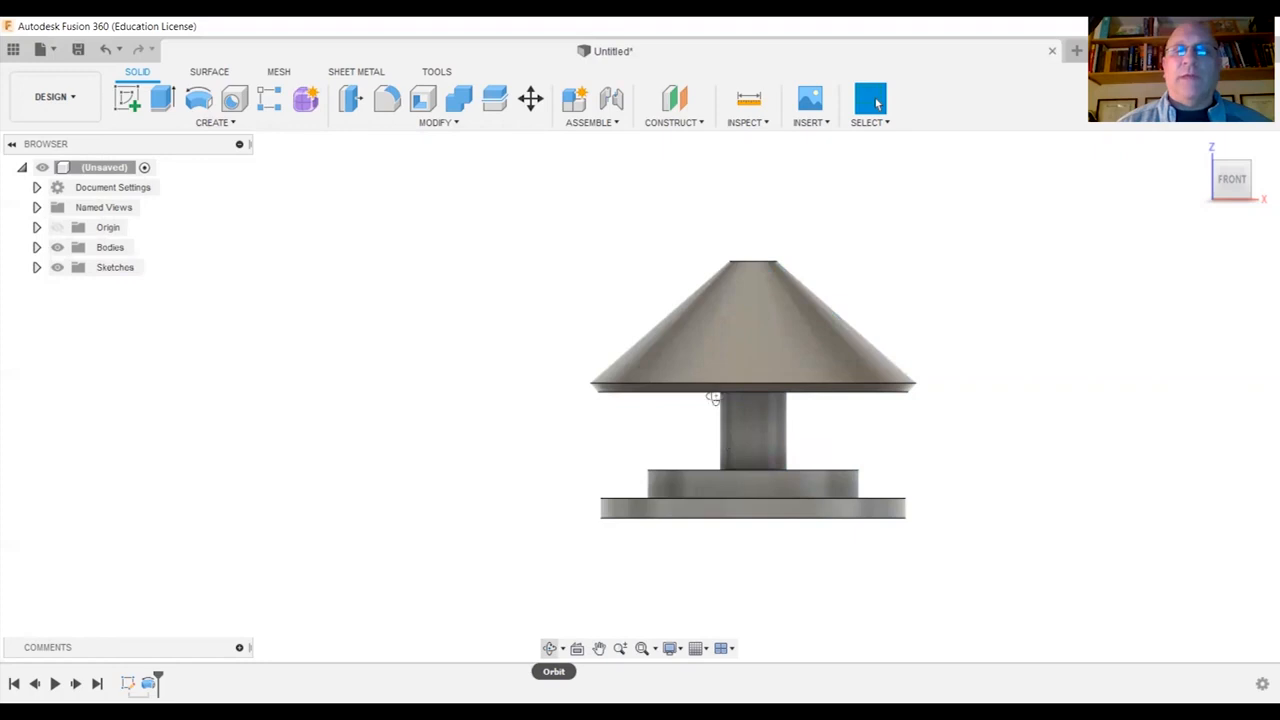
left_click_drag(753, 418, 712, 480)
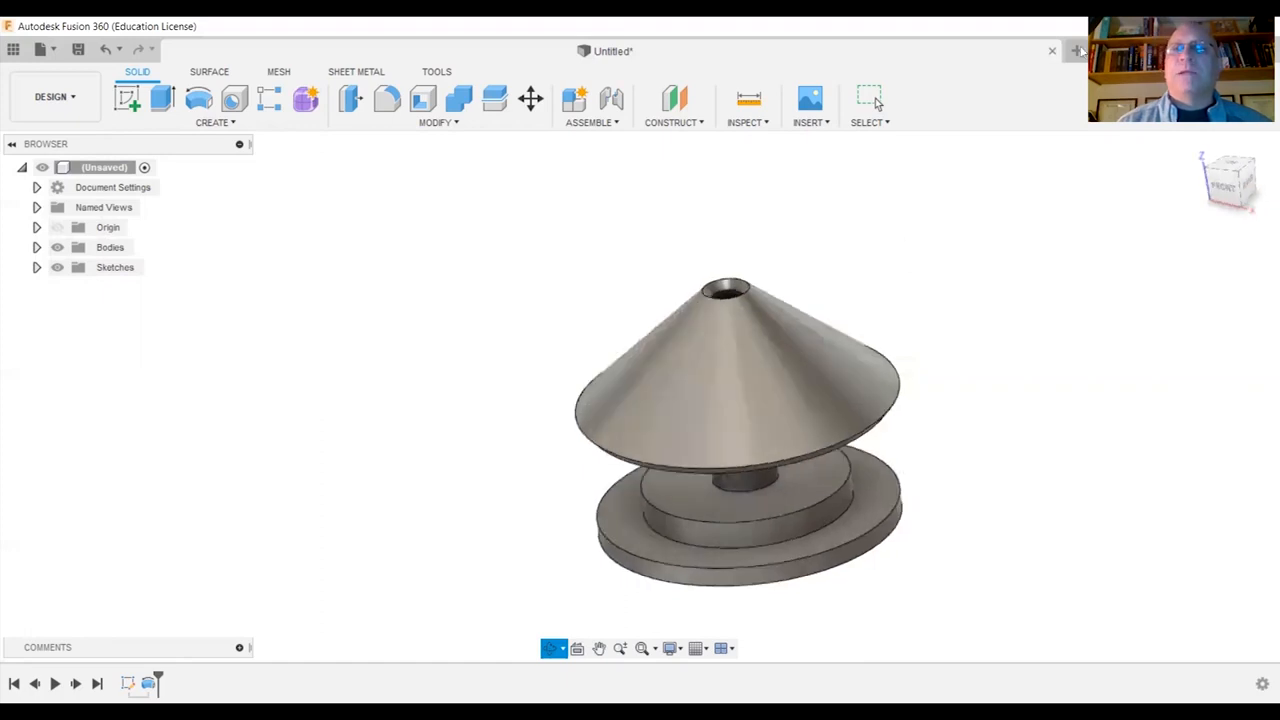
- Create a new design and sketch a vertical line from the origin with a separate circle beside it on the front plane
key("ctrl+n")
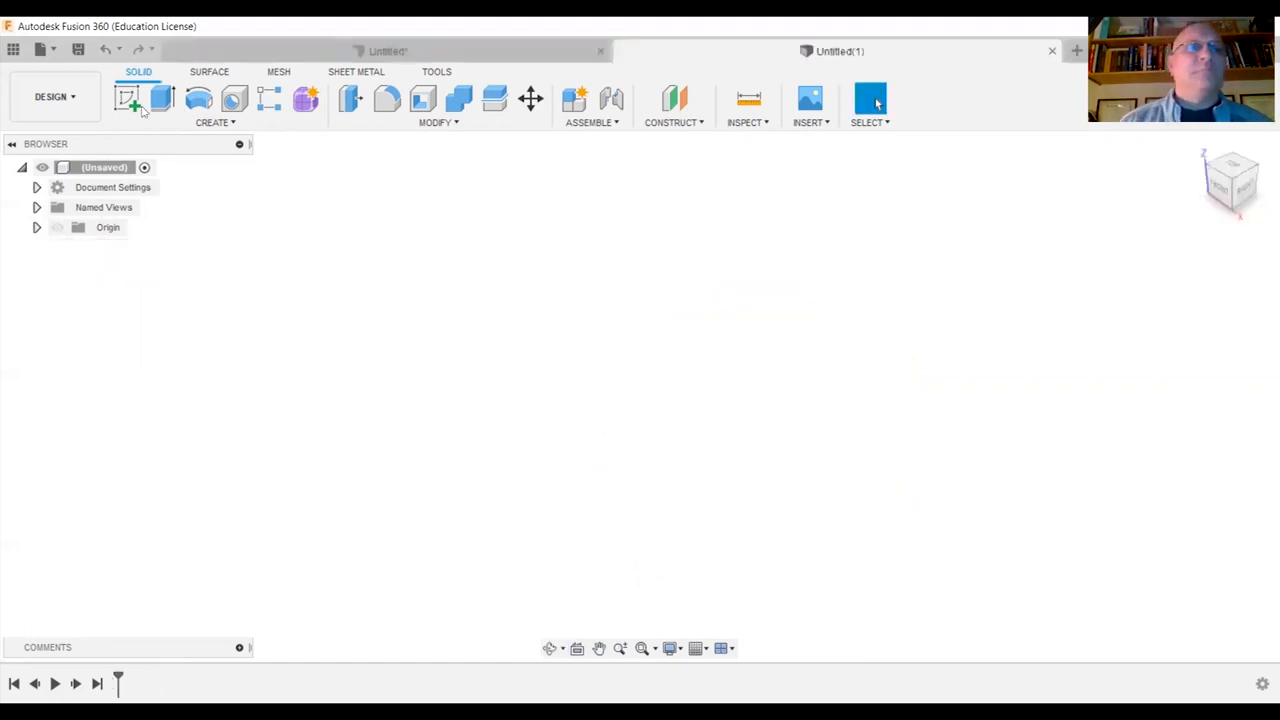
left_click(127, 99)
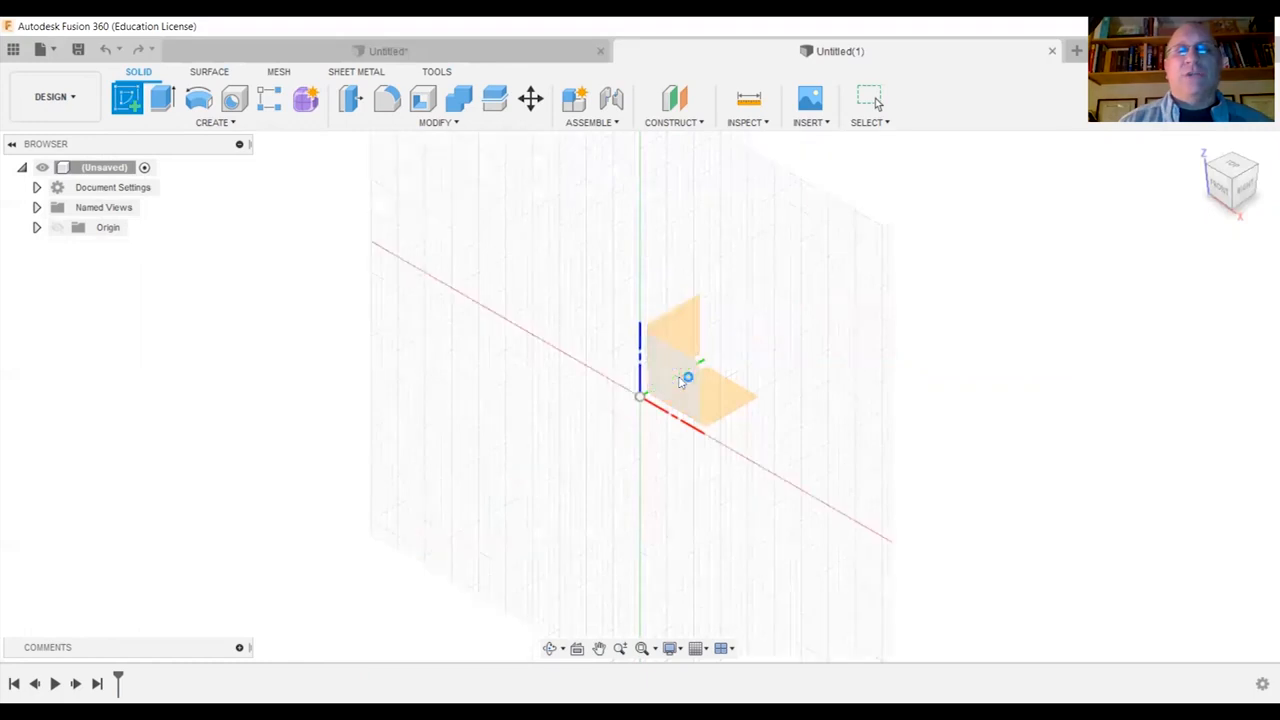
left_click(138, 105)
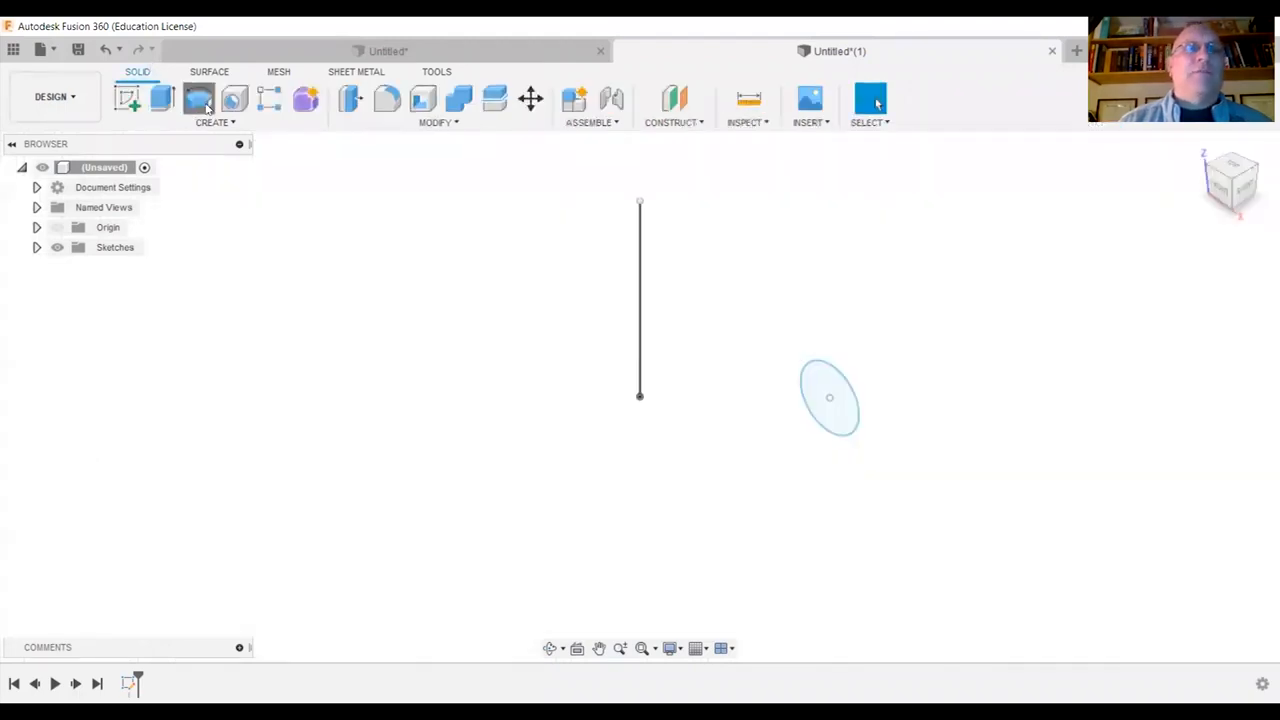
- Revolve the circle about the vertical line as a new body, using a symmetric direction and an angle of about 153.8 degrees
left_click(815, 388)
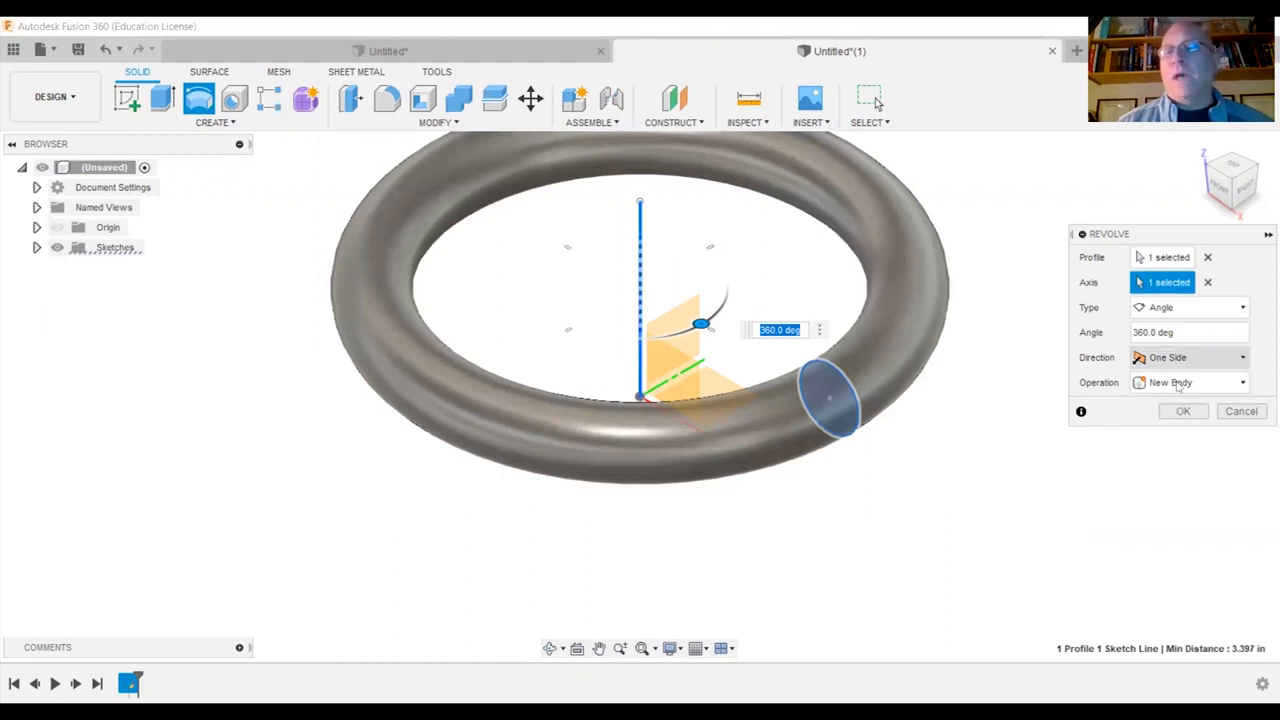
left_click(1190, 357)
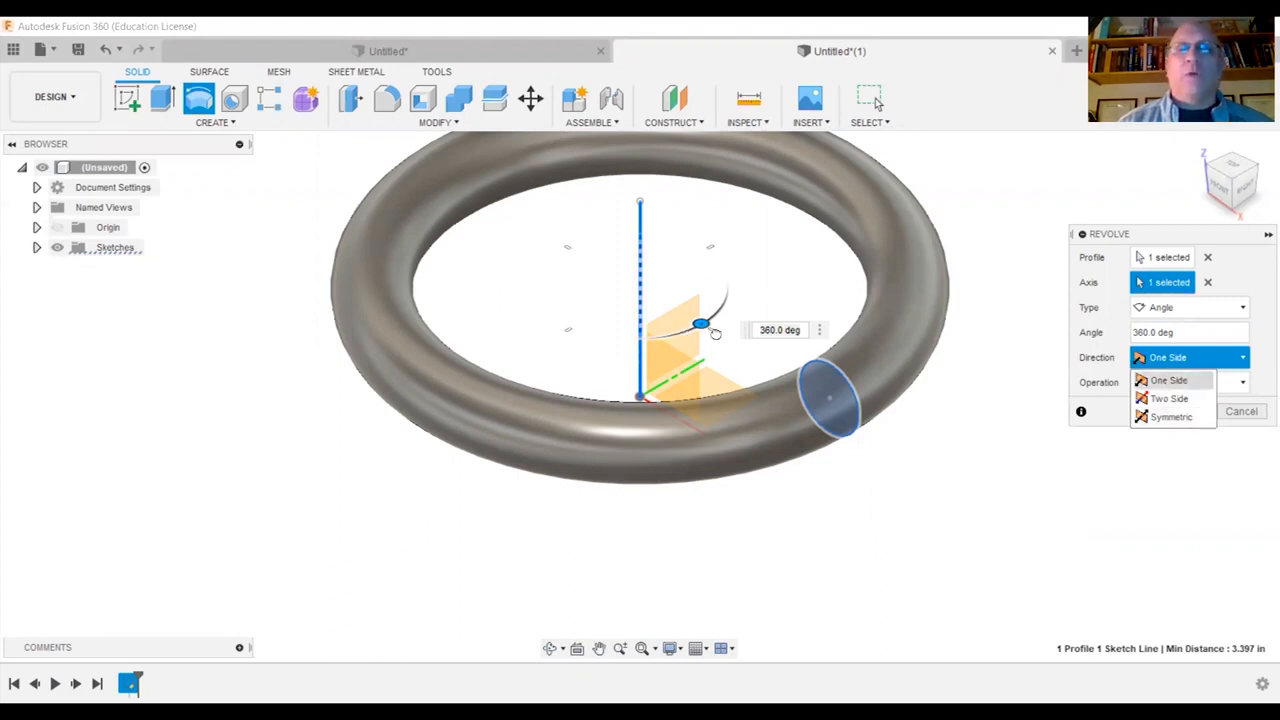
left_click_drag(718, 334, 732, 396)
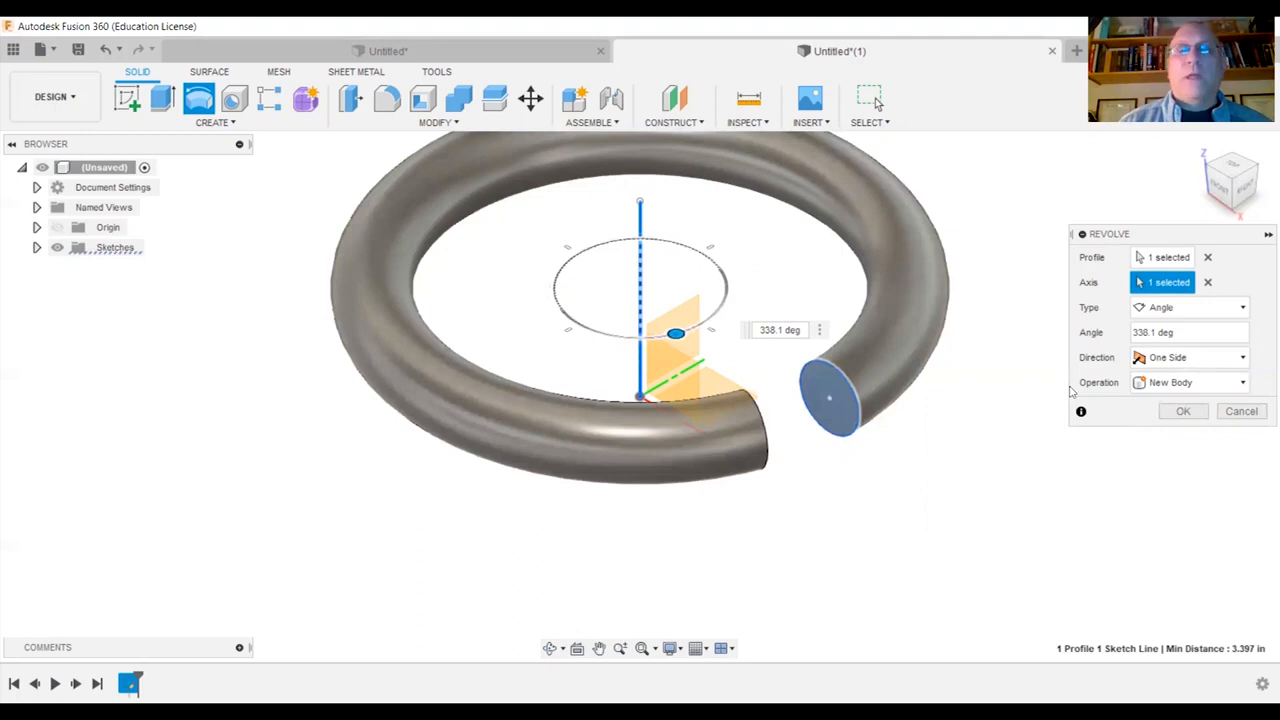
left_click_drag(706, 330, 630, 410)
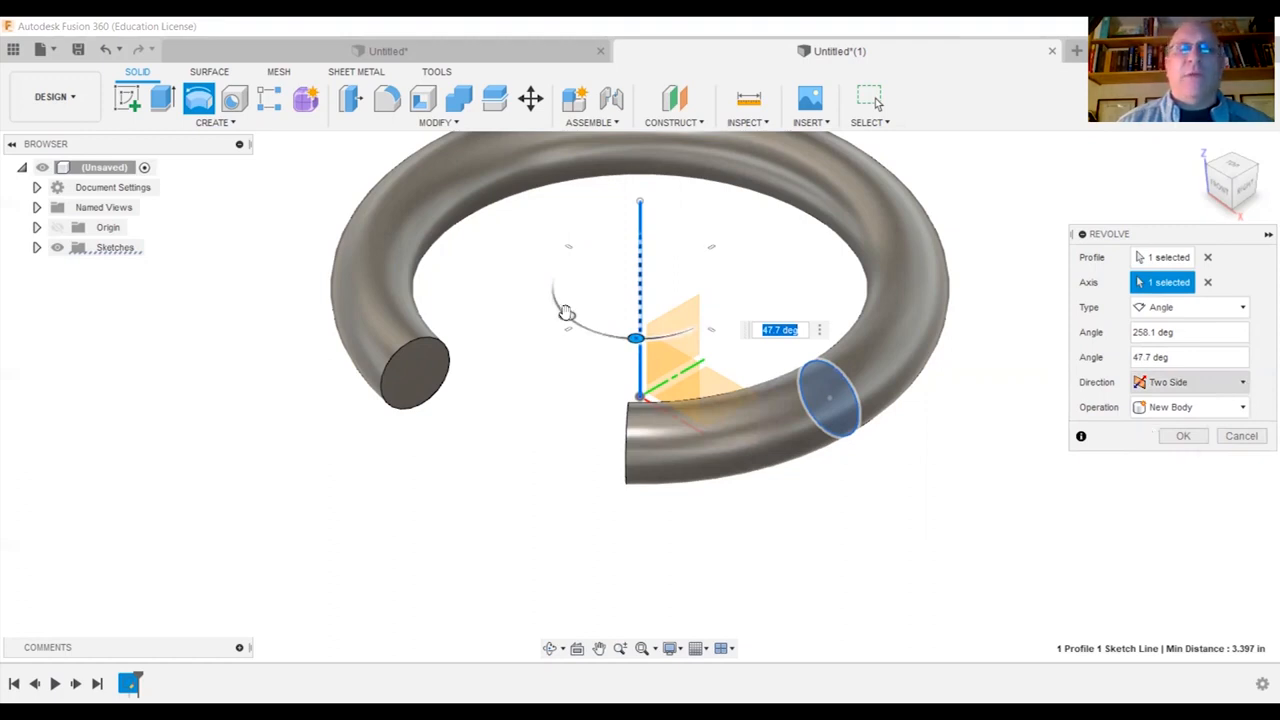
left_click_drag(727, 280, 606, 222)
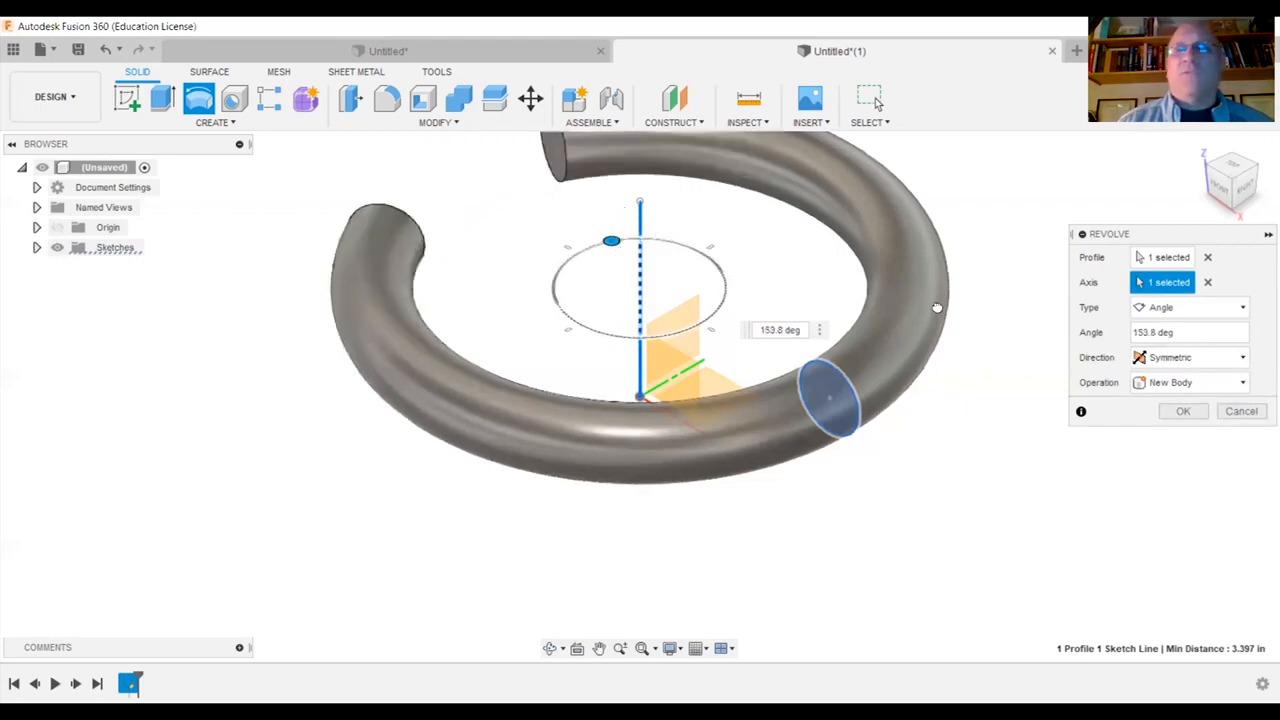
left_click(1182, 411)
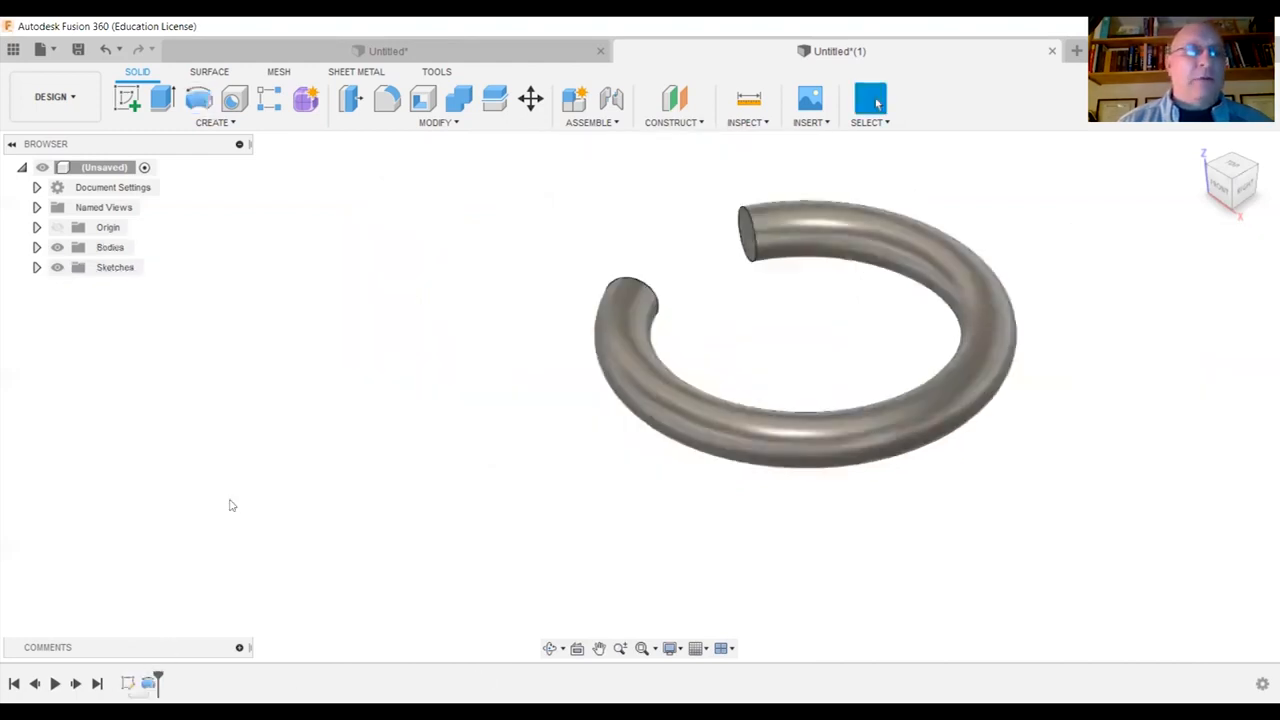
- Edit the revolve feature to use the One Side direction with an angle of 360 degrees
right_click(148, 684)
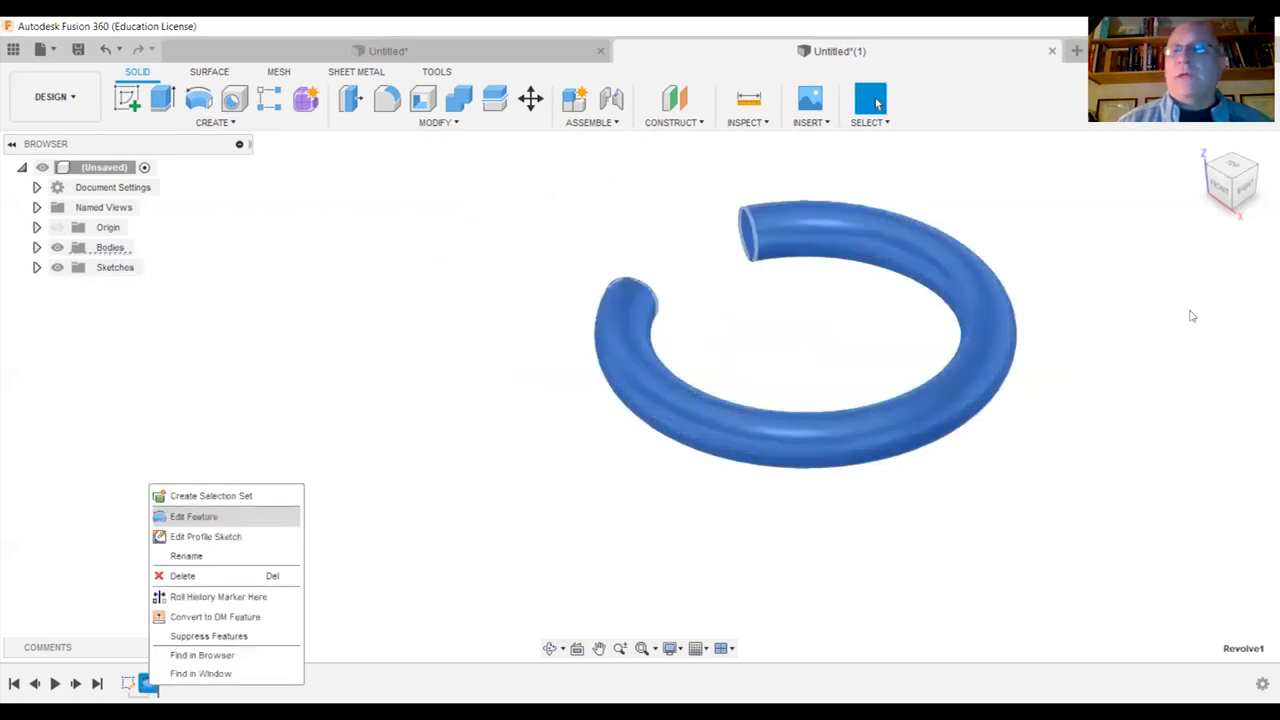
left_click_drag(1183, 334, 1110, 324)
type("360")
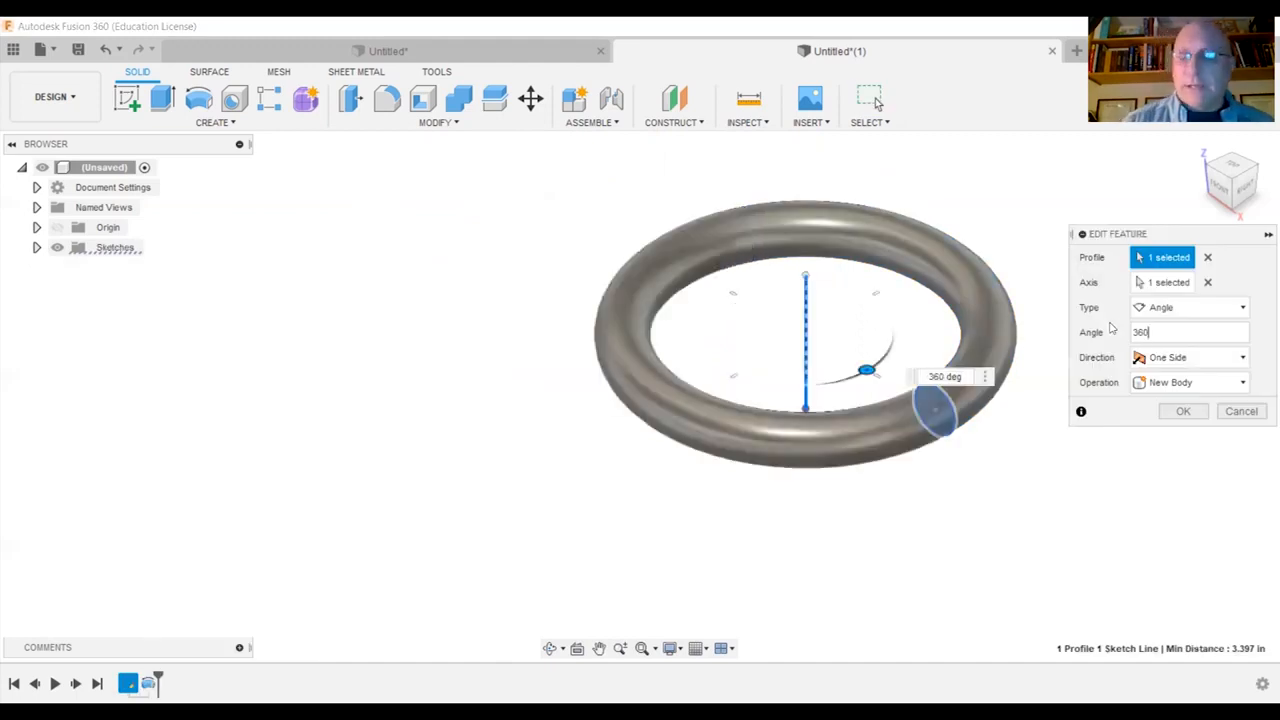
- Set the revolve angle to 180 degrees and apply the edited feature
type("18")
key("BackSpace")
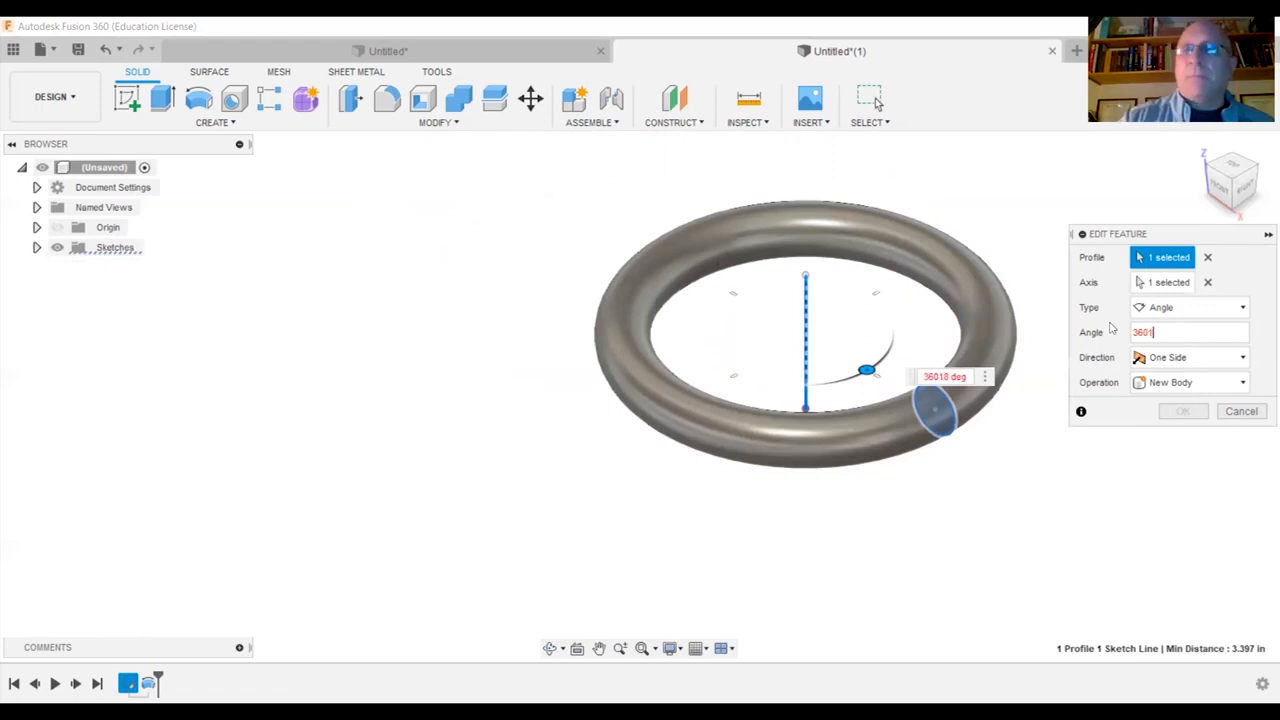
key("BackSpace")
key("BackSpace")
key("BackSpace")
key("BackSpace")
type("180")
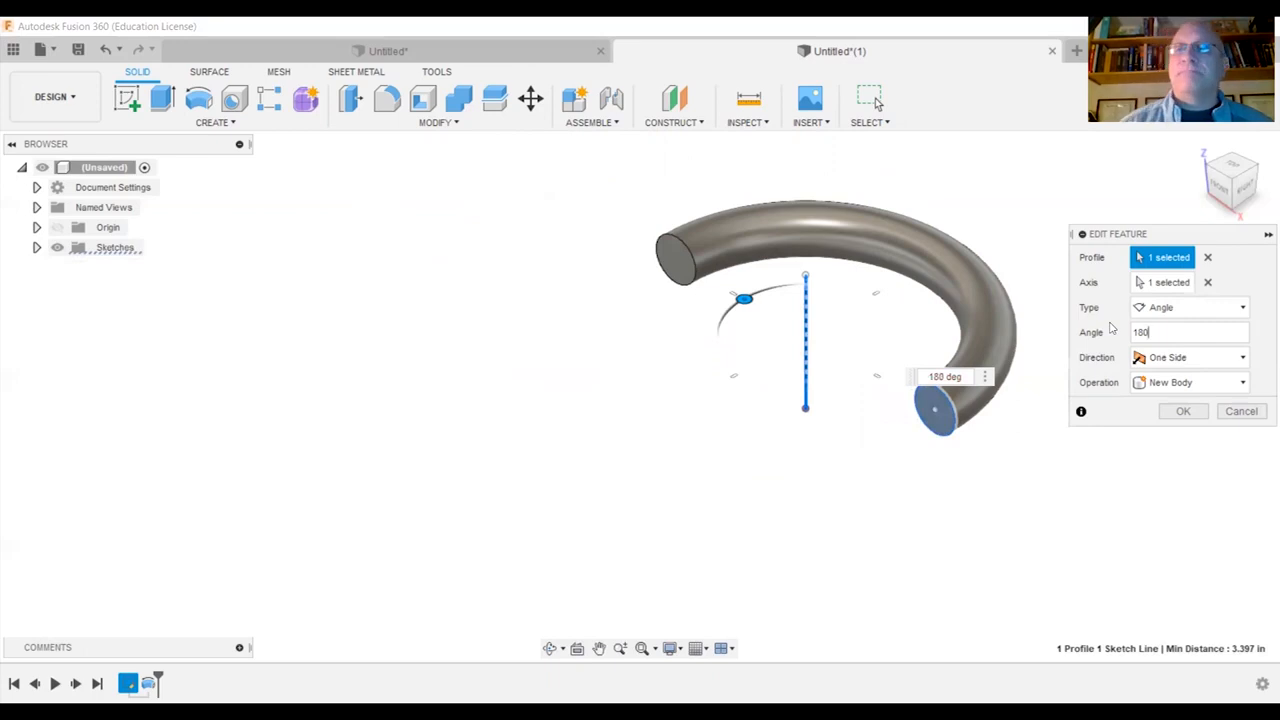
left_click(1182, 412)
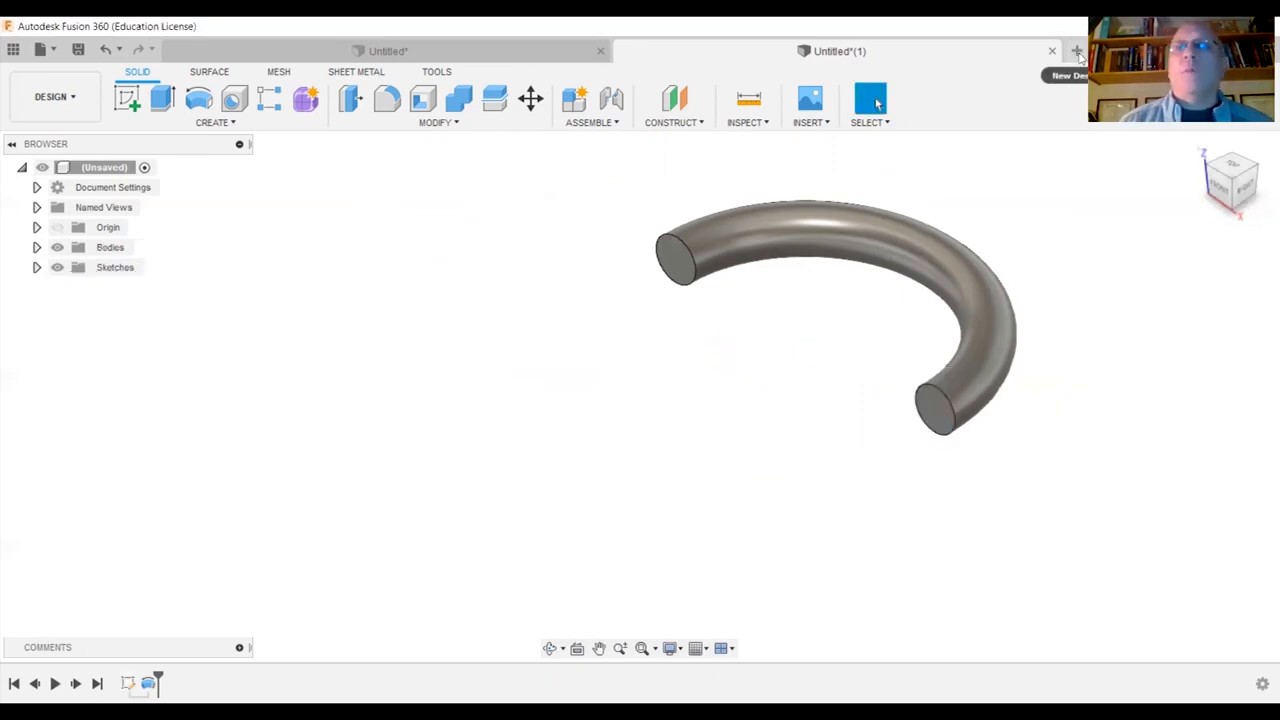
- Create another new design and sketch a thin, flat rectangle from the origin on the front plane
key("ctrl+n")
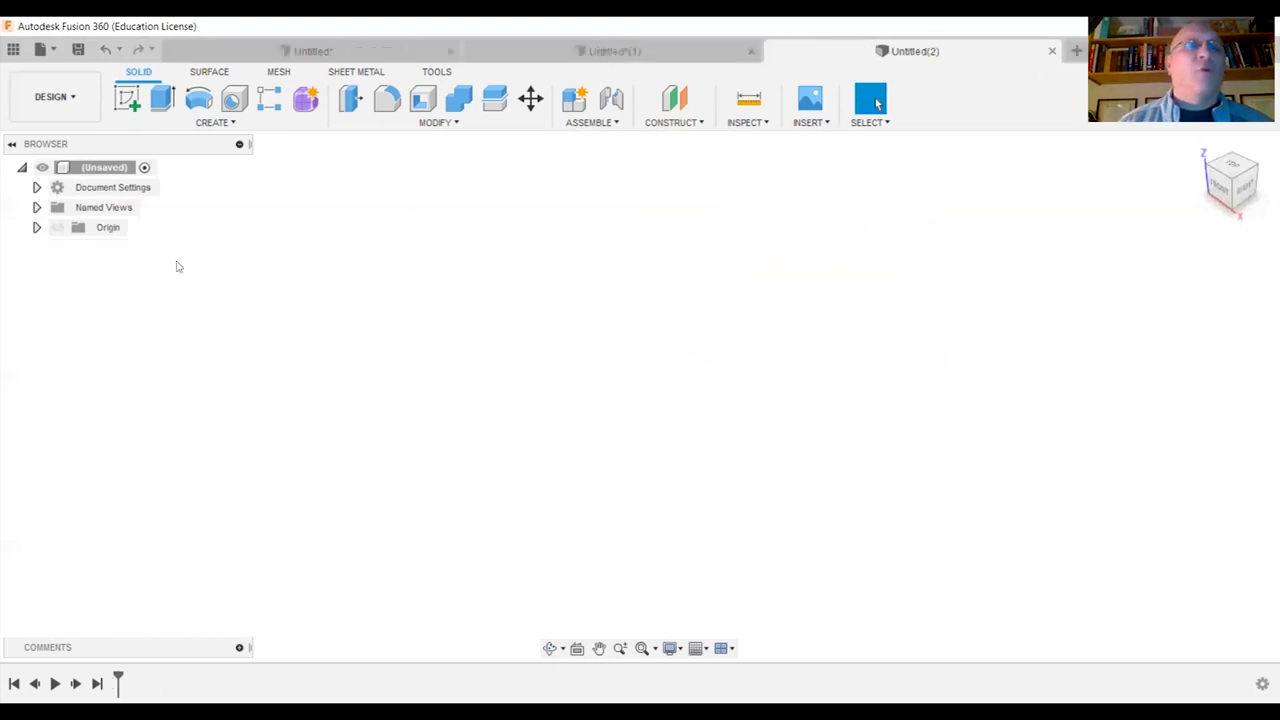
left_click(127, 98)
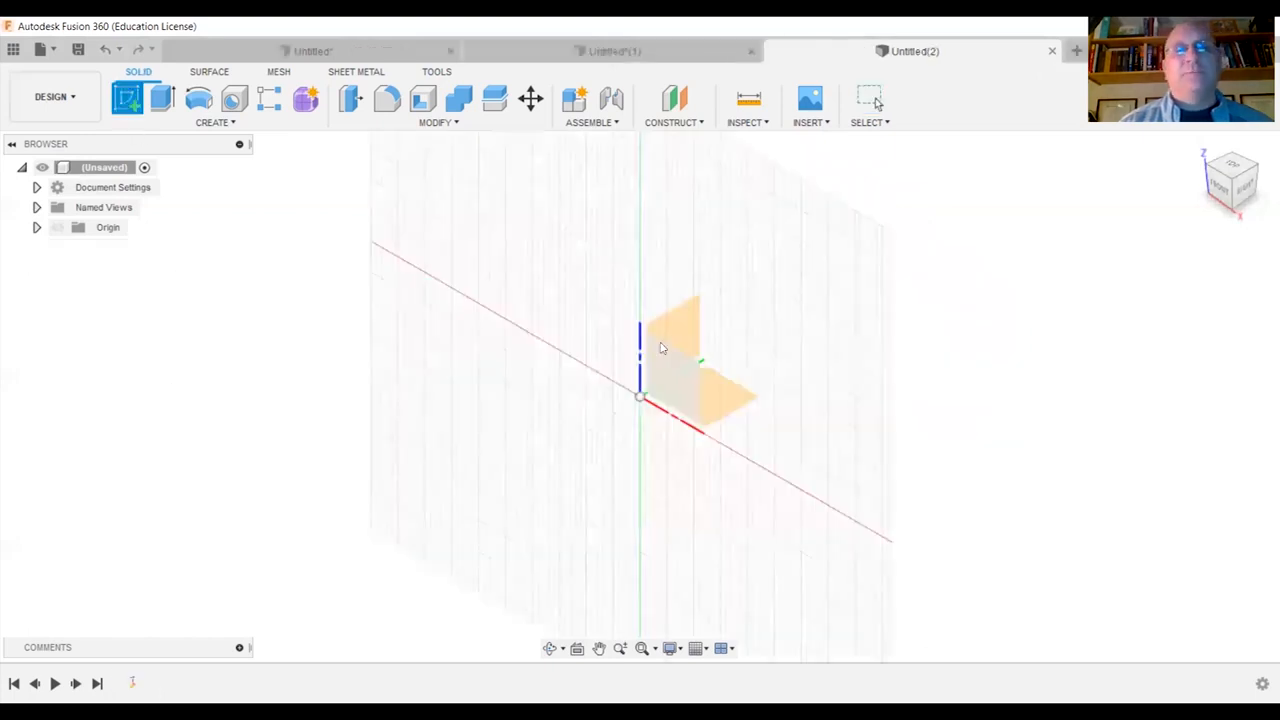
left_click(520, 397)
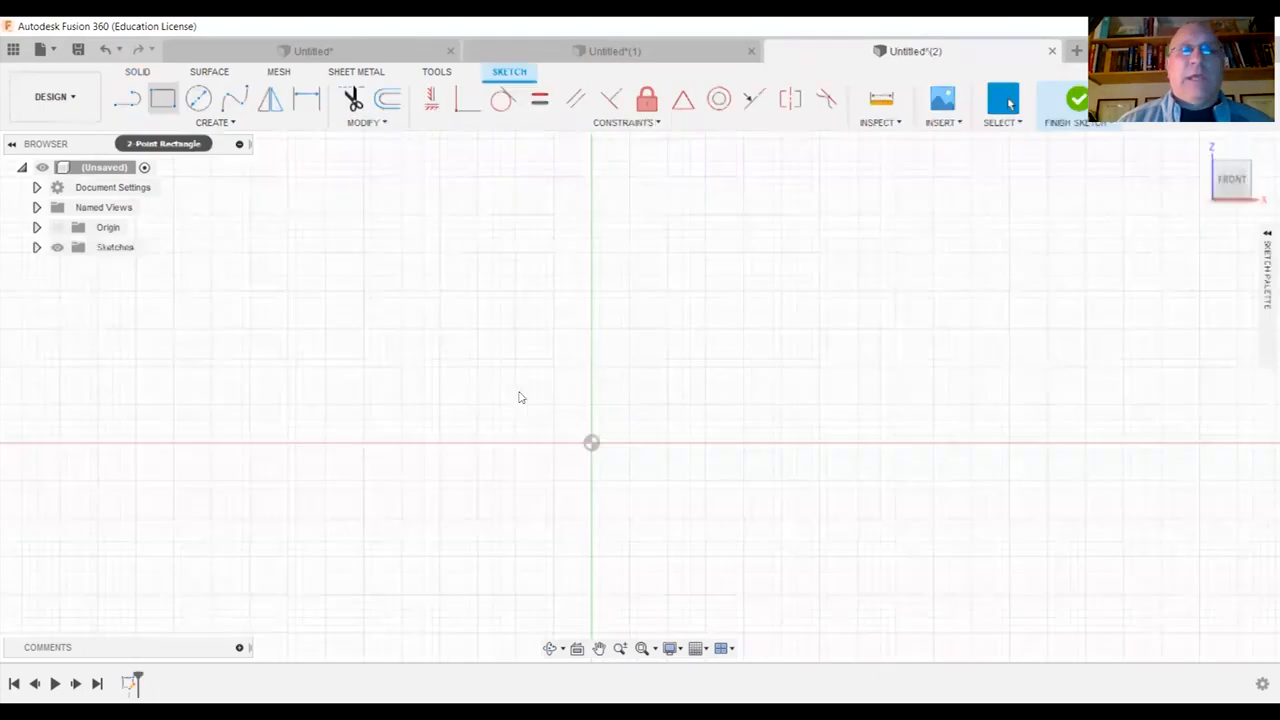
key("r")
left_click(592, 442)
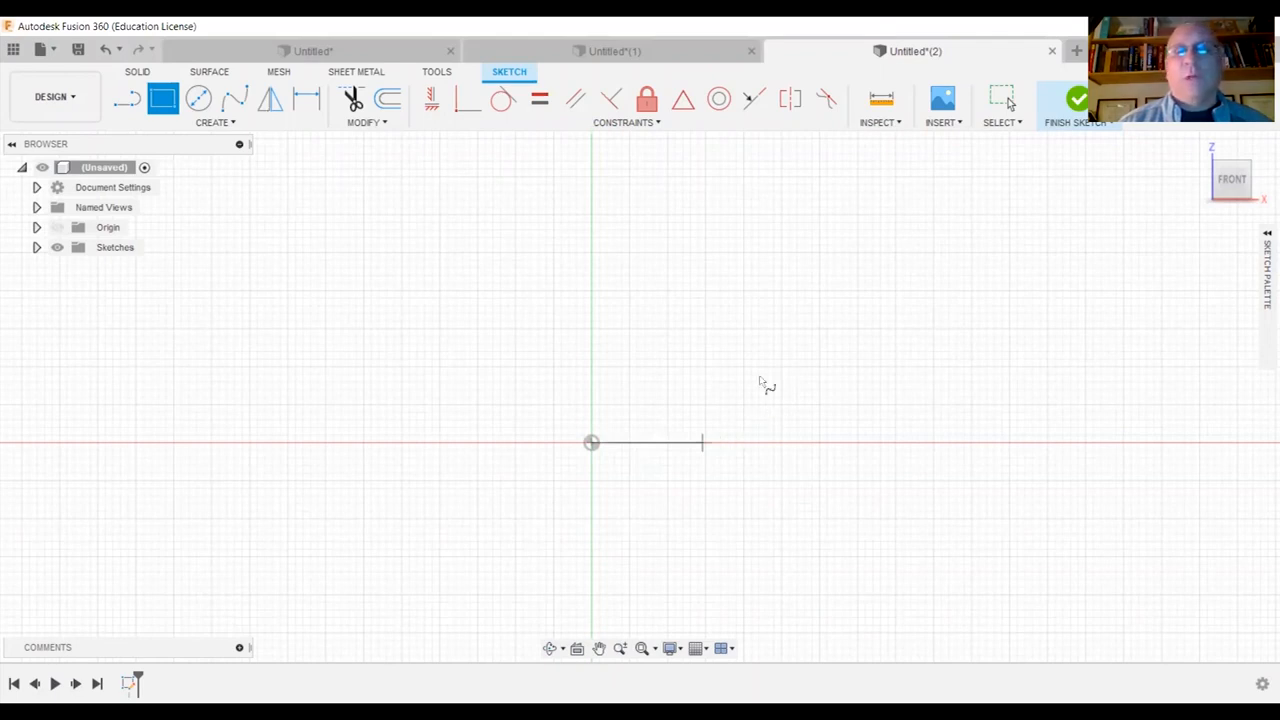
- Draw a wavy fit-point spline rising from the rectangle's upper outer corner to form the outer contour
left_click(681, 287)
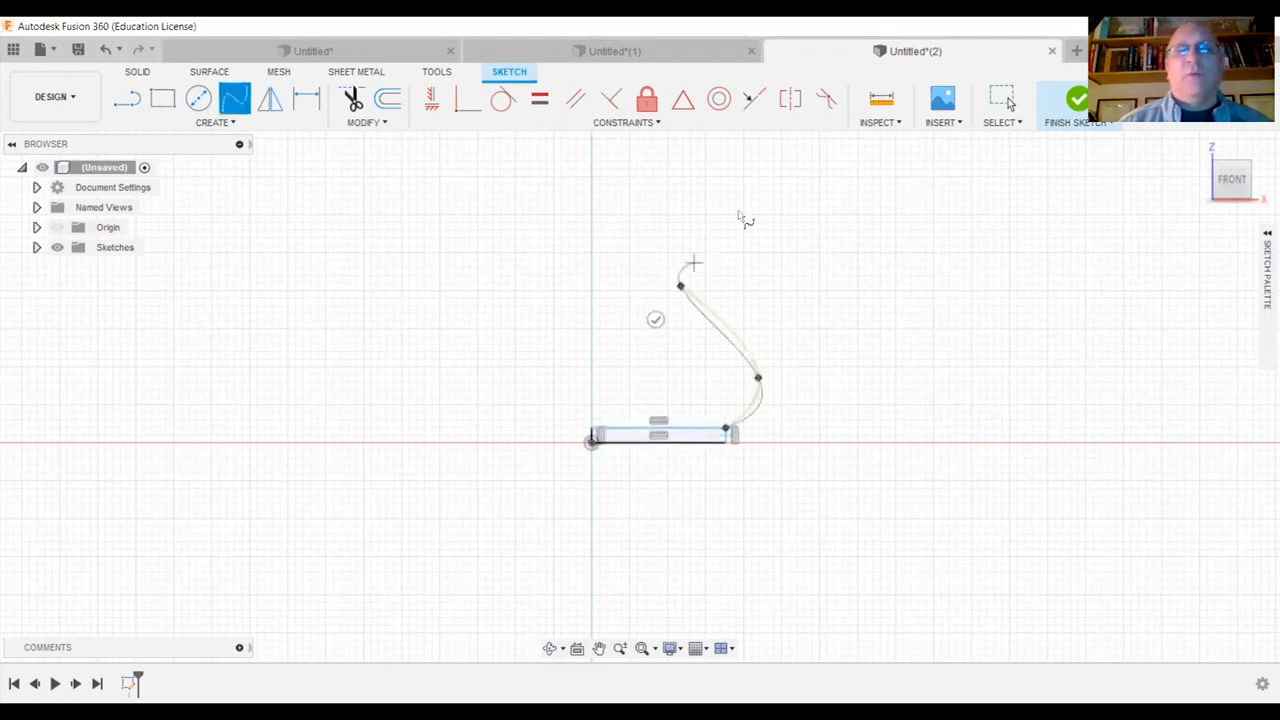
left_click(738, 212)
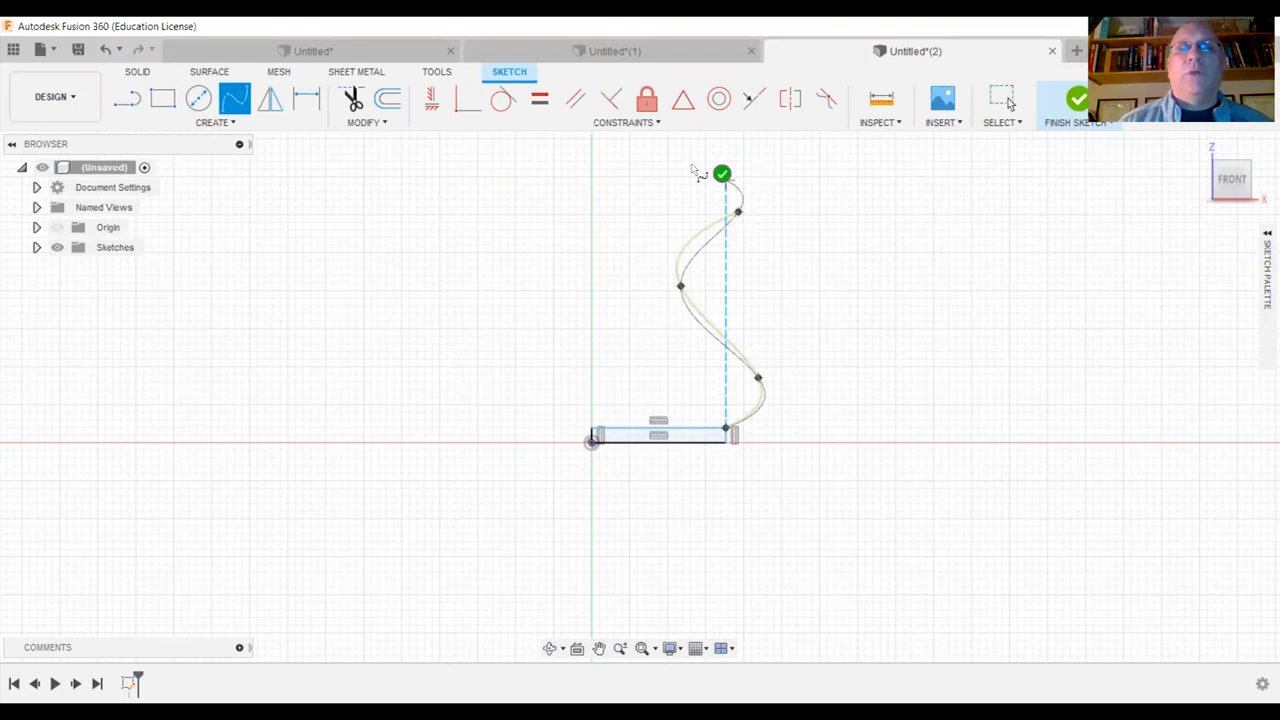
key("Escape")
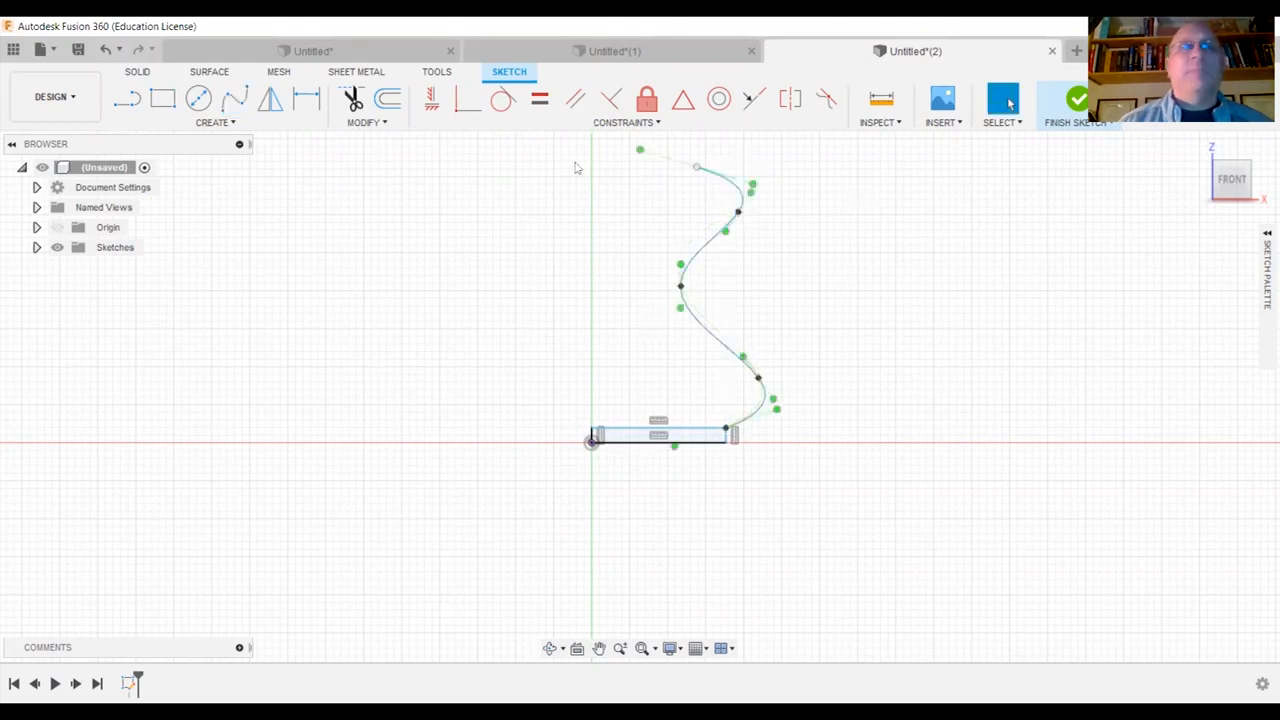
- Close the profile with a horizontal line from the spline's upper end past the axis and a vertical line along the axis
key("l")
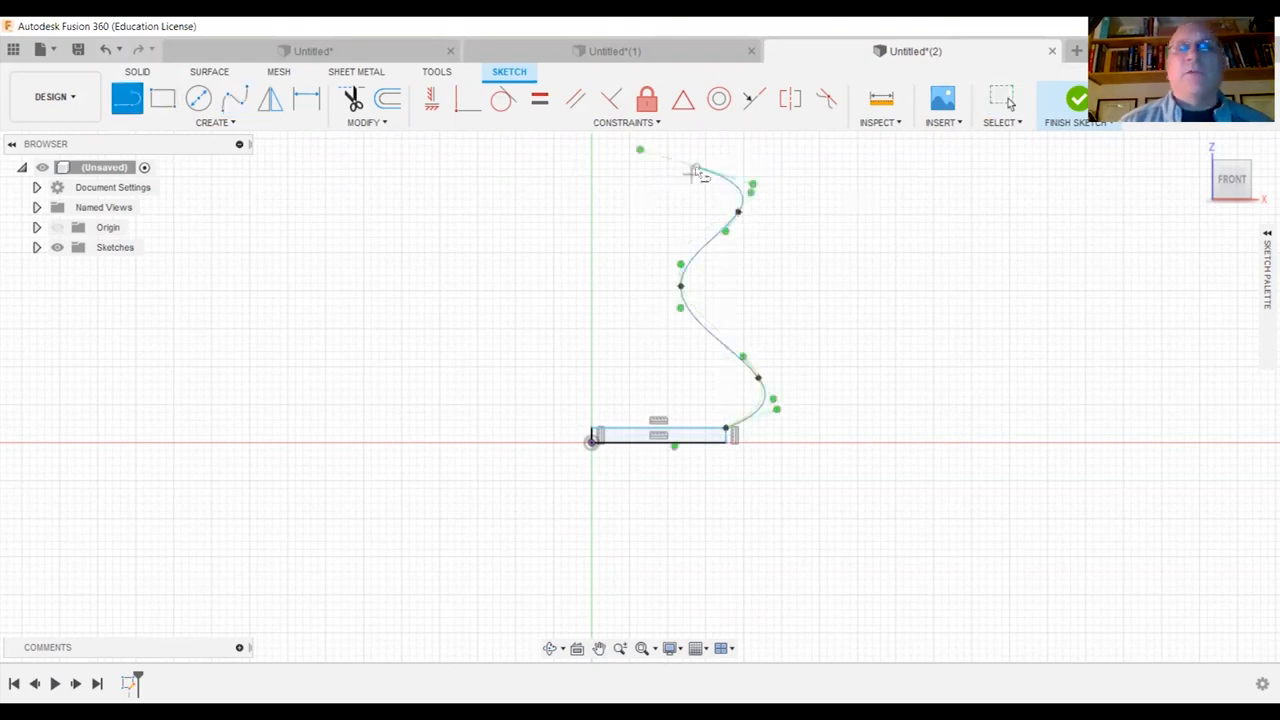
left_click(696, 168)
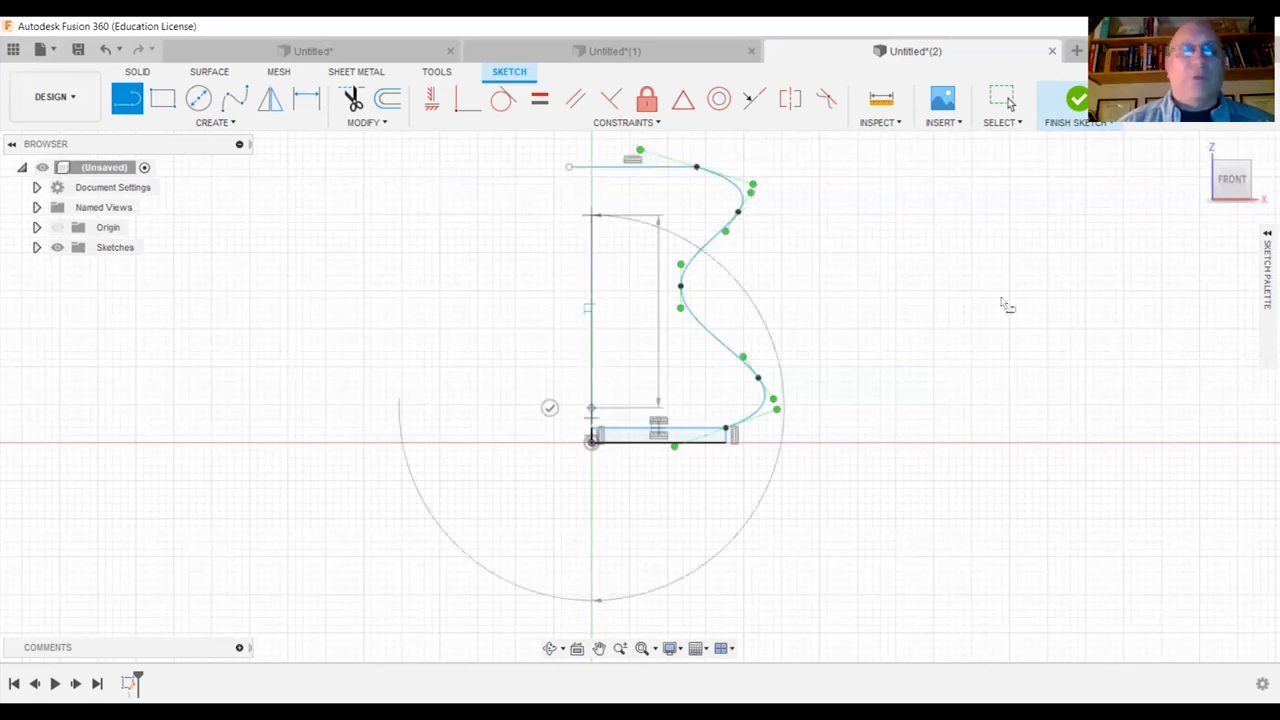
key("Escape")
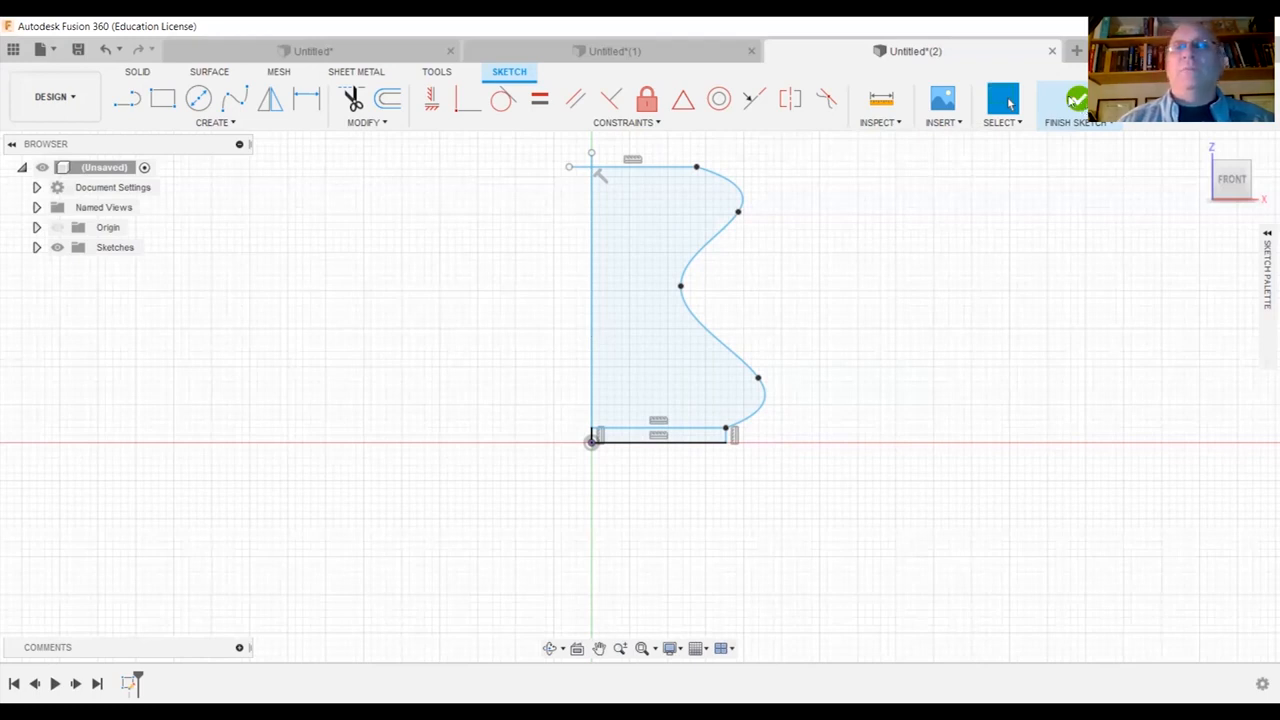
- Finish the sketch and revolve the closed profile and base rectangle about the vertical axis into a solid vase shape
left_click(1072, 100)
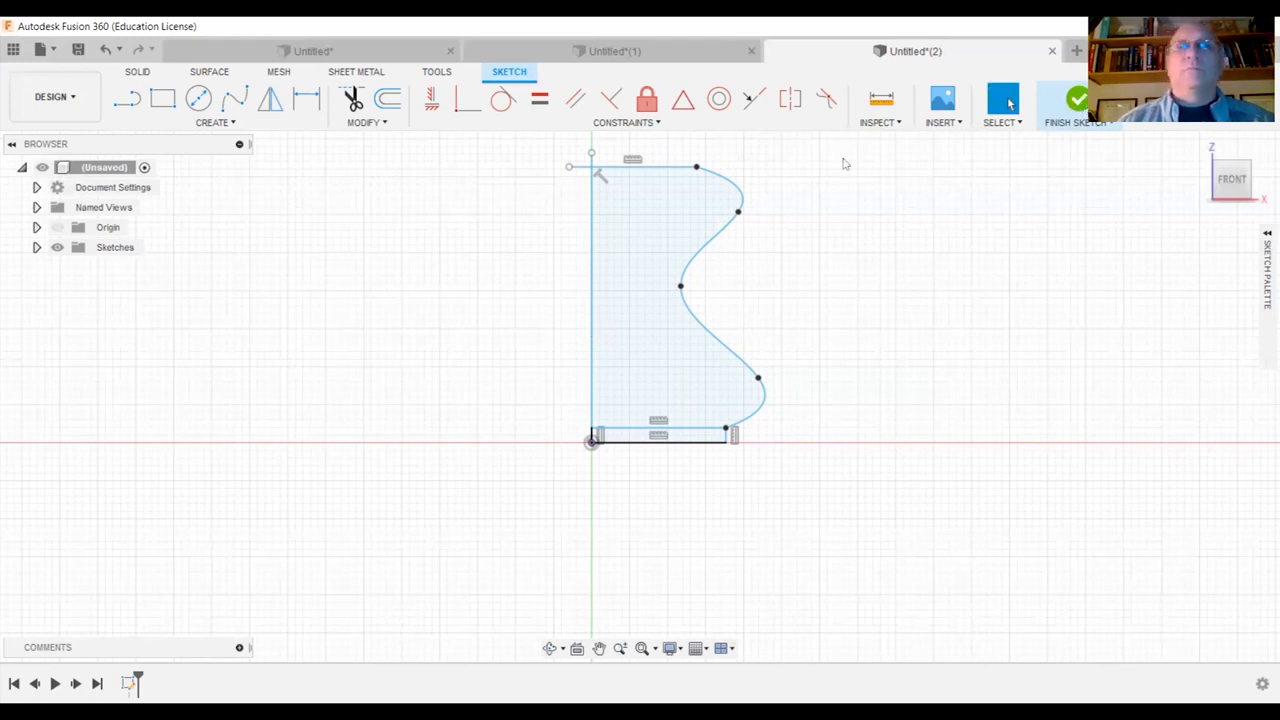
left_click(196, 101)
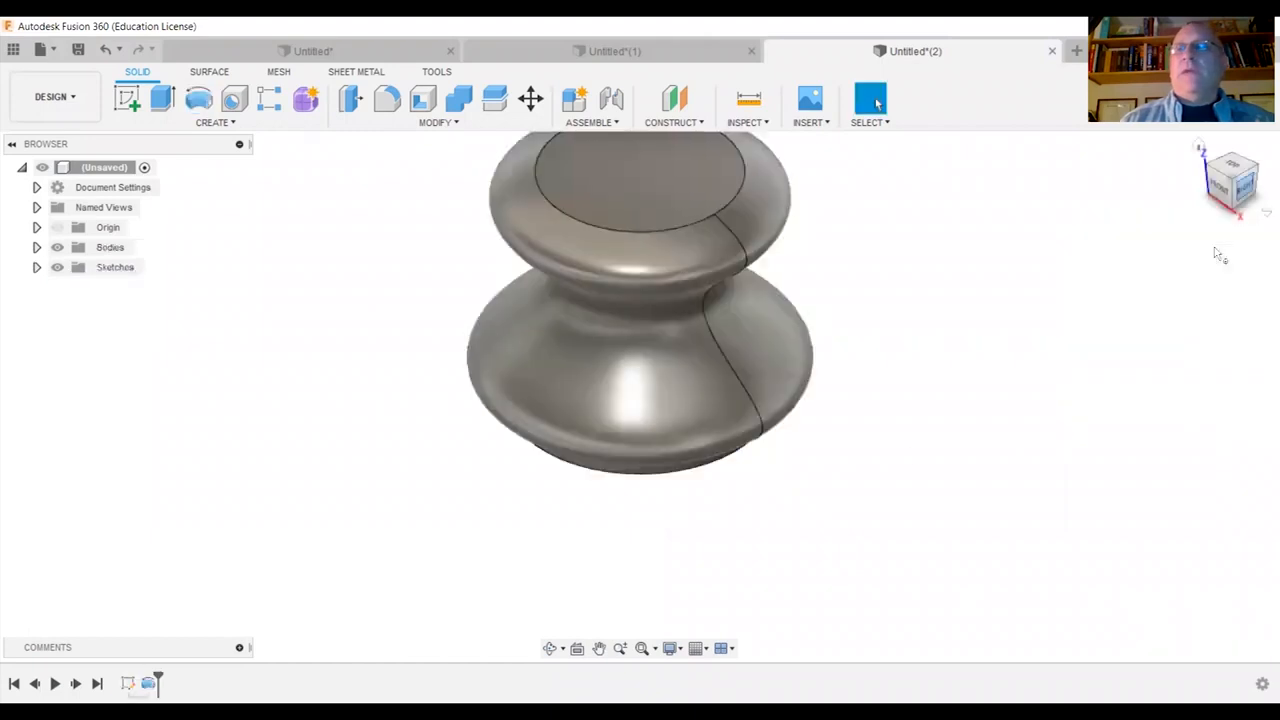
scroll(920, 437, "down", 3)
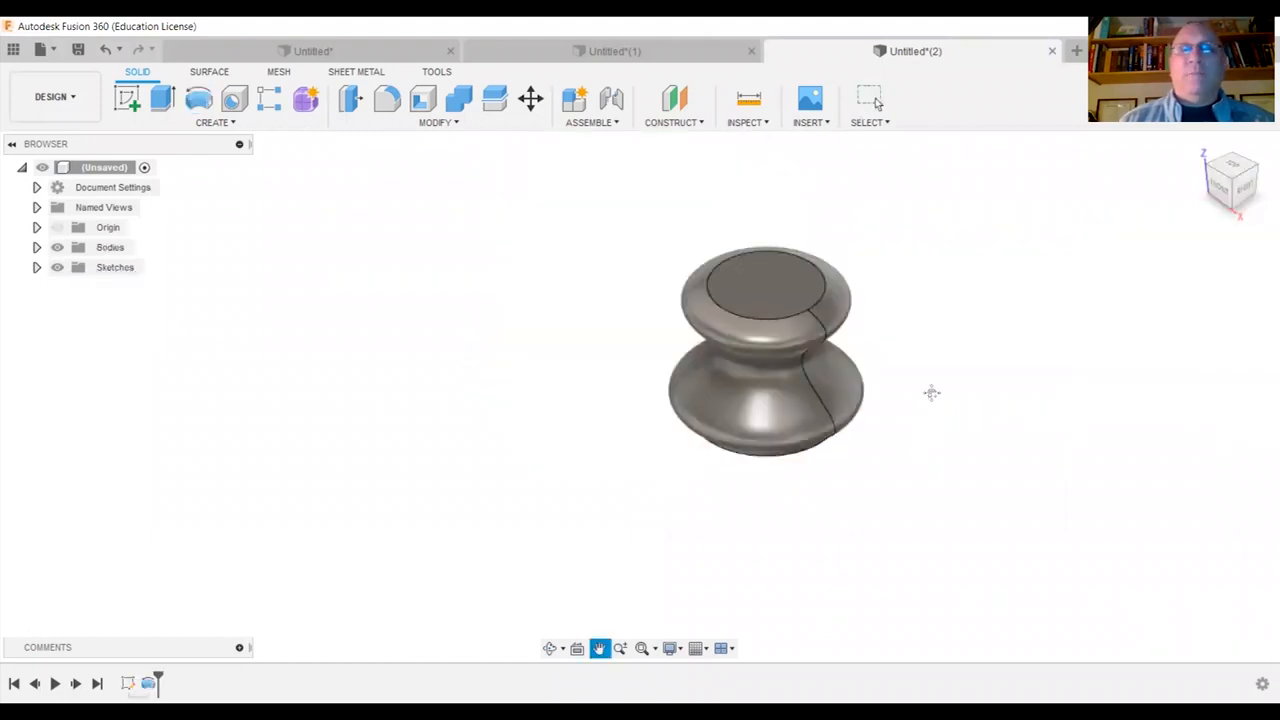
middle_click_drag(910, 437, 895, 435)
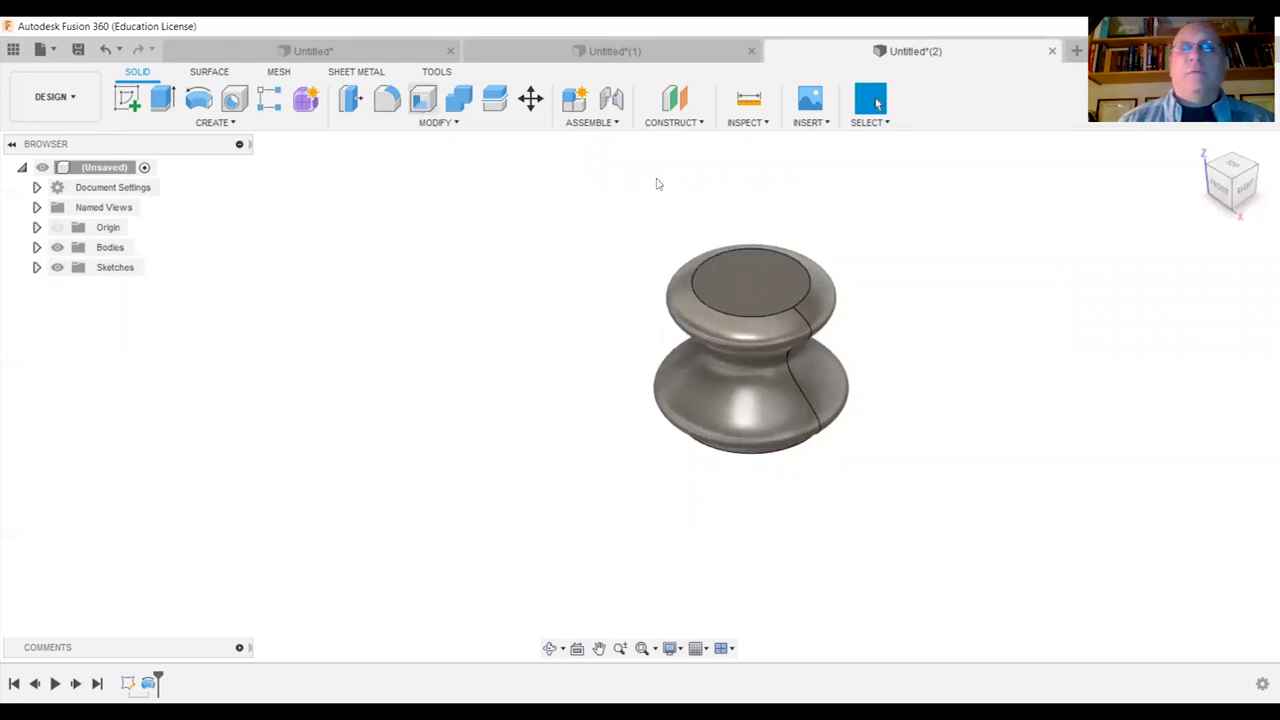
- Shell the vase body inward through its flat top face and orbit to view the hollow interior
left_click(738, 287)
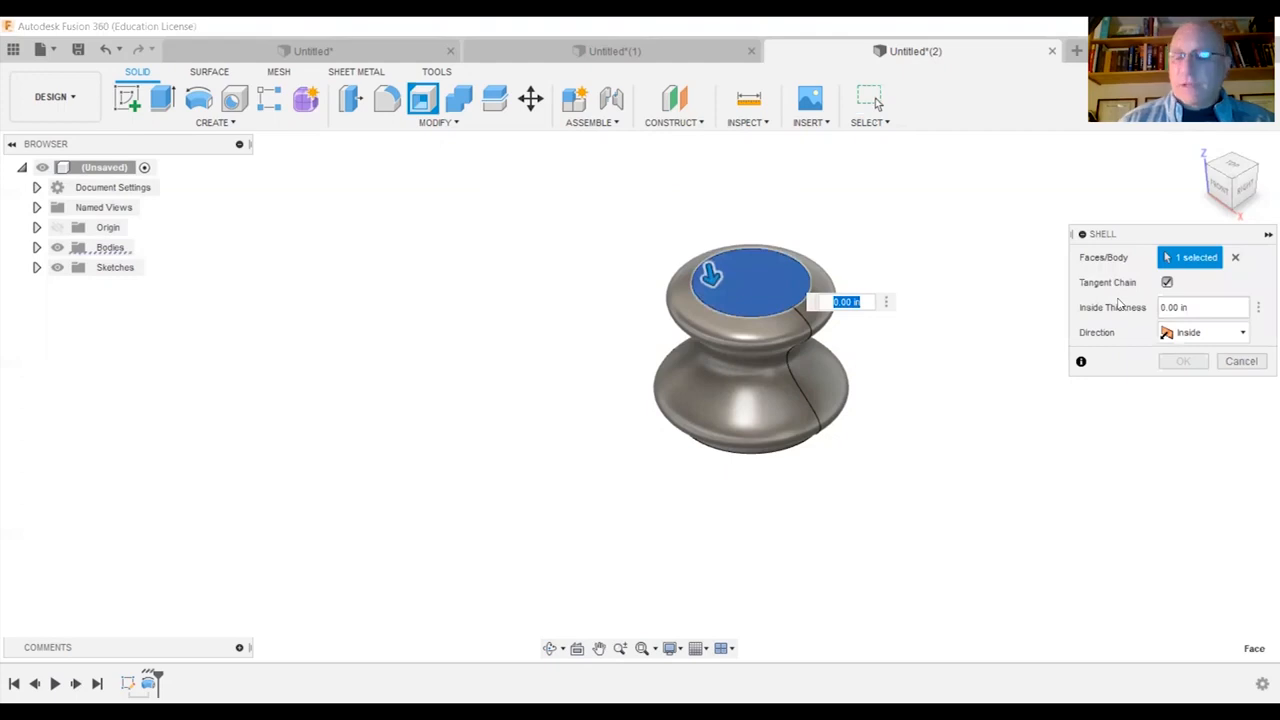
key("Return")
mouse_move(1234, 178)
left_mouse_down()
mouse_move(1233, 220)
mouse_move(1221, 173)
mouse_move(1240, 172)
left_mouse_up()
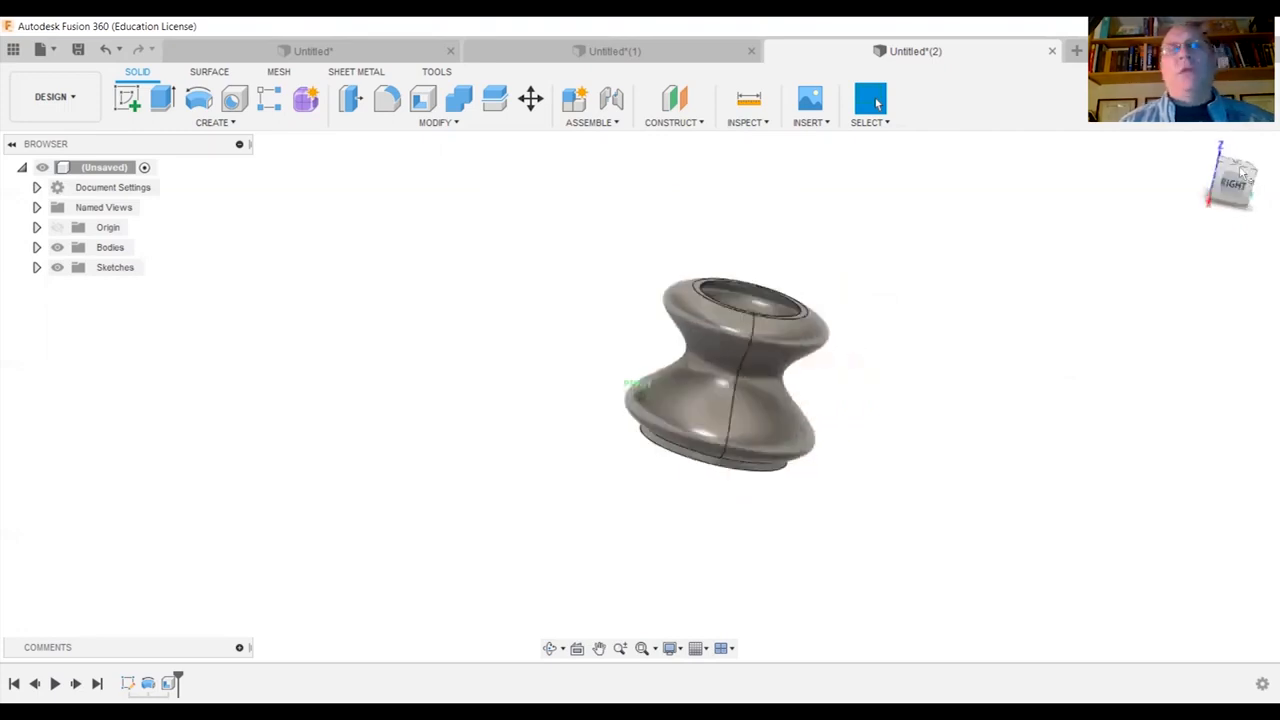